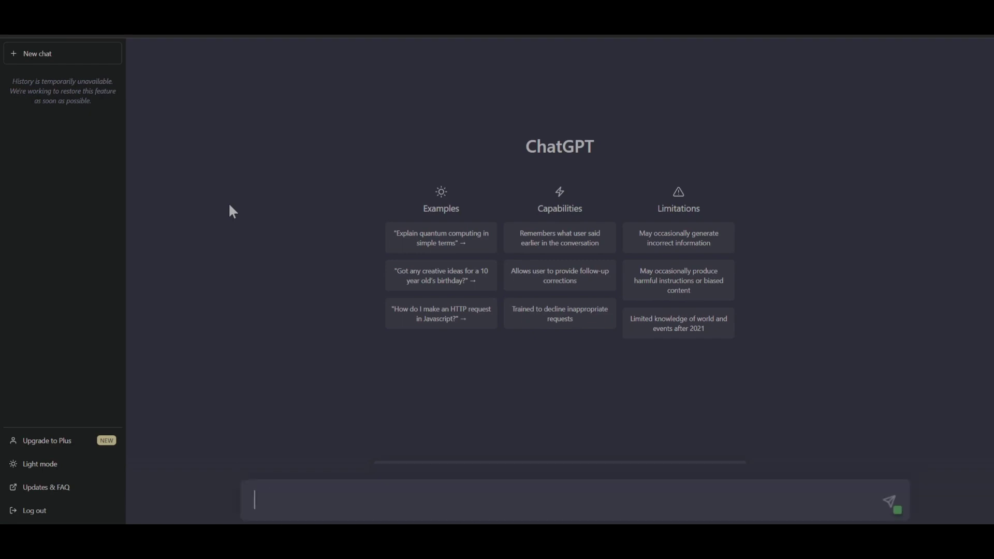
# Ask ChatGPT: 'can you give a prompt for Midjourney v5?'.
pyautogui.write('can you give a prompt ')
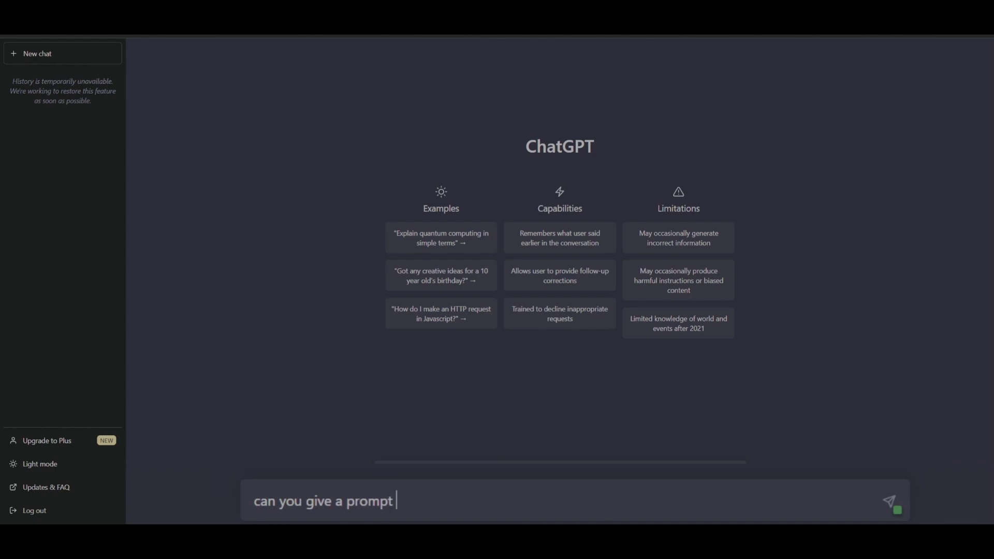
pyautogui.write('for Midjourne')
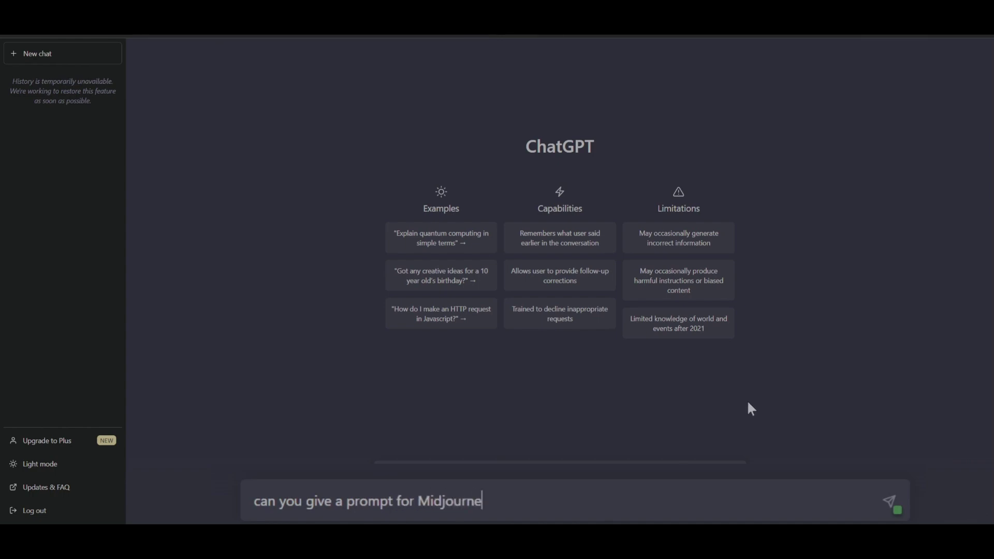
pyautogui.write('y v5?')
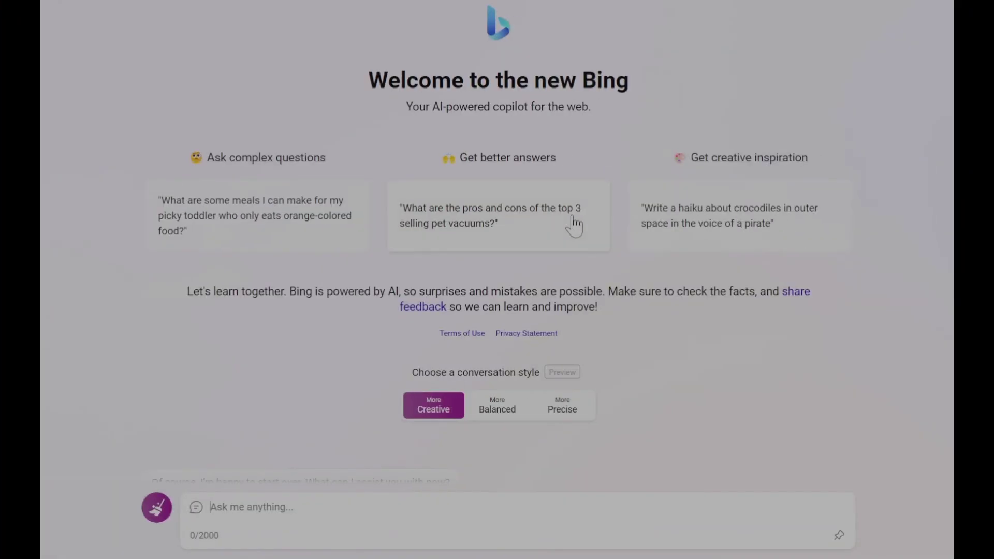
# Ask Bing Chat what Midjourney is, then request Midjourney v5 prompts.
pyautogui.write('Do you know what midjourney is?')
pyautogui.press('Return')
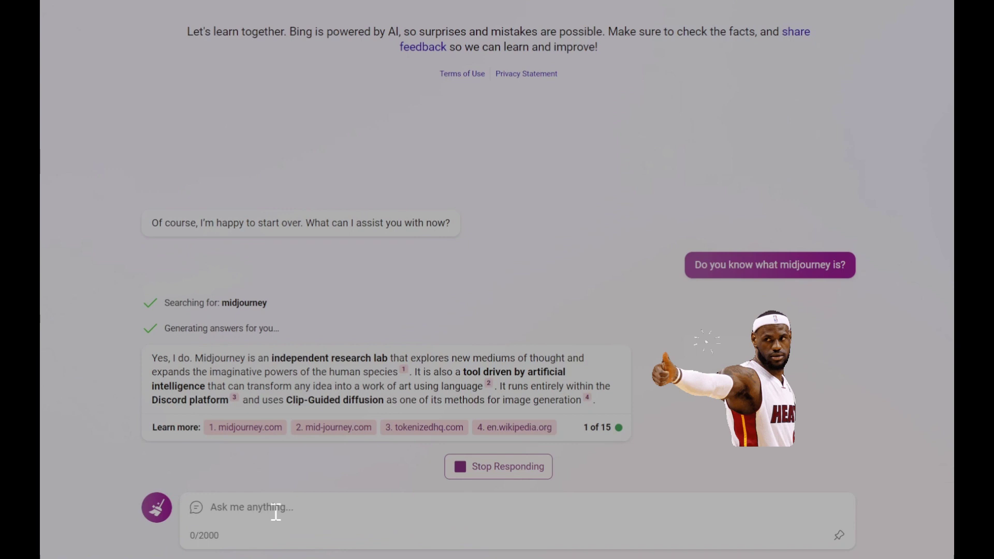
pyautogui.write('Can you give me a prompts for midjourney v5?')
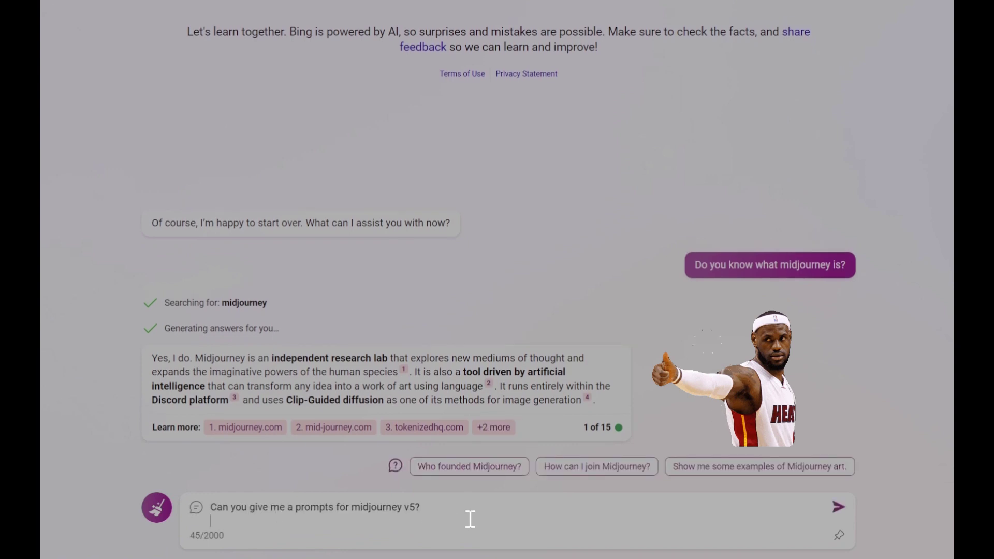
pyautogui.press('Return')
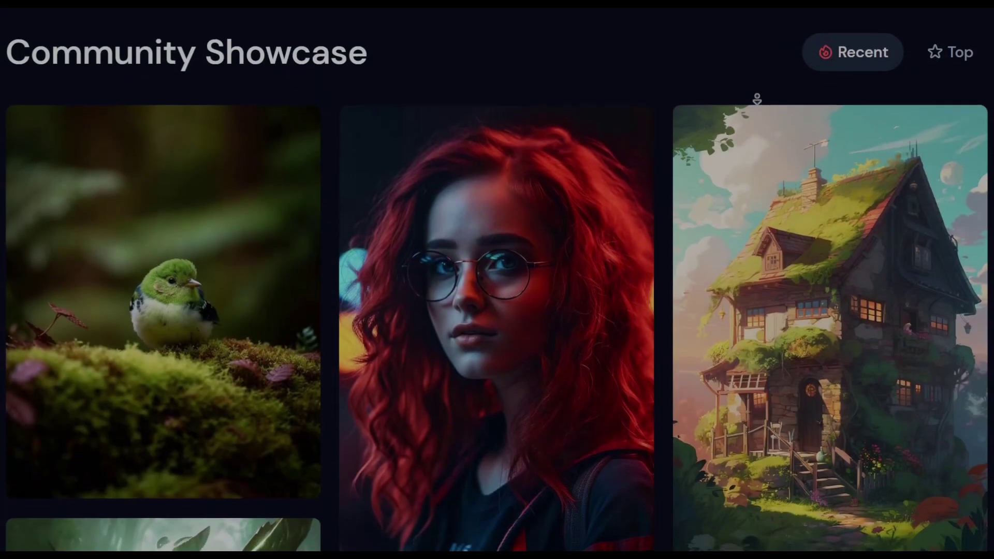
pyautogui.scroll(-3, 757, 98)
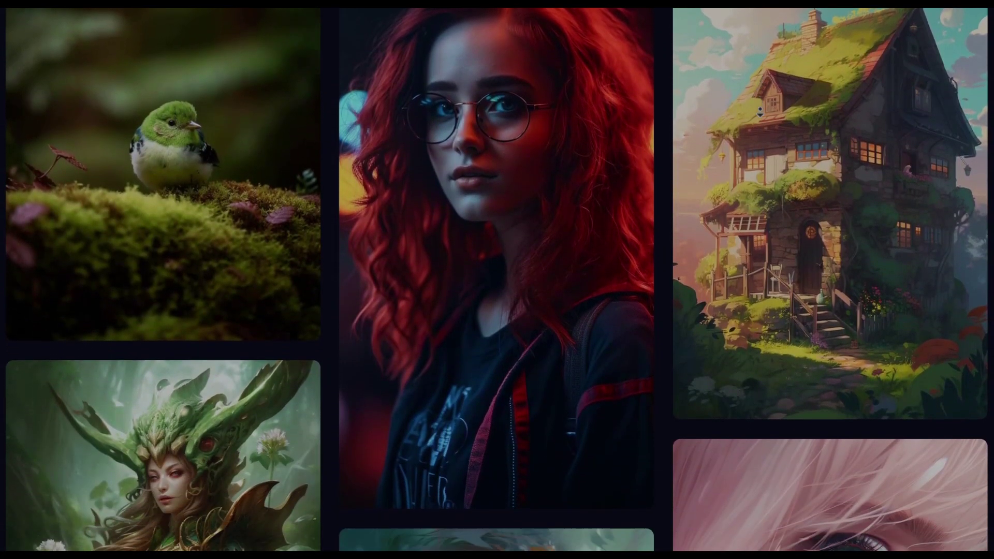
pyautogui.scroll(-3, 760, 110)
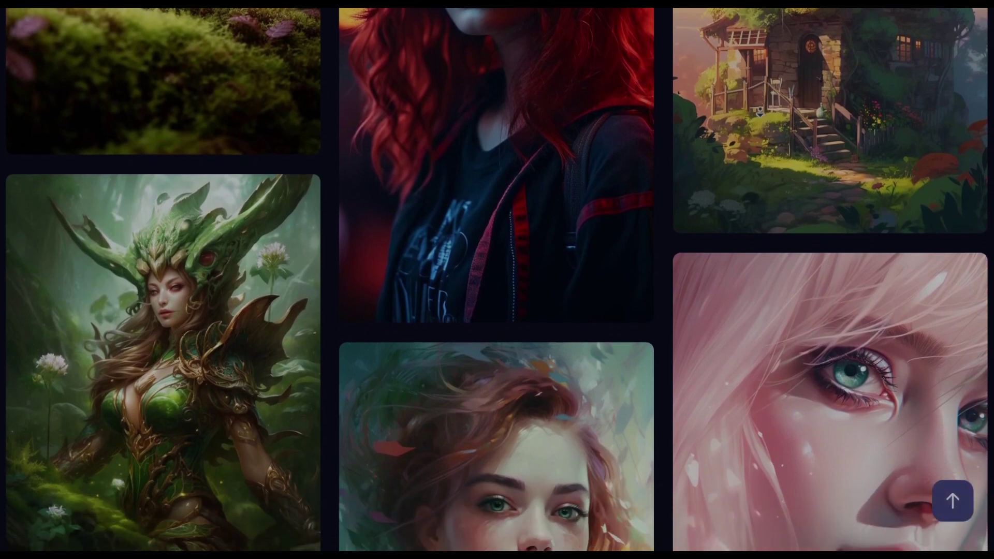
pyautogui.scroll(-3, 759, 111)
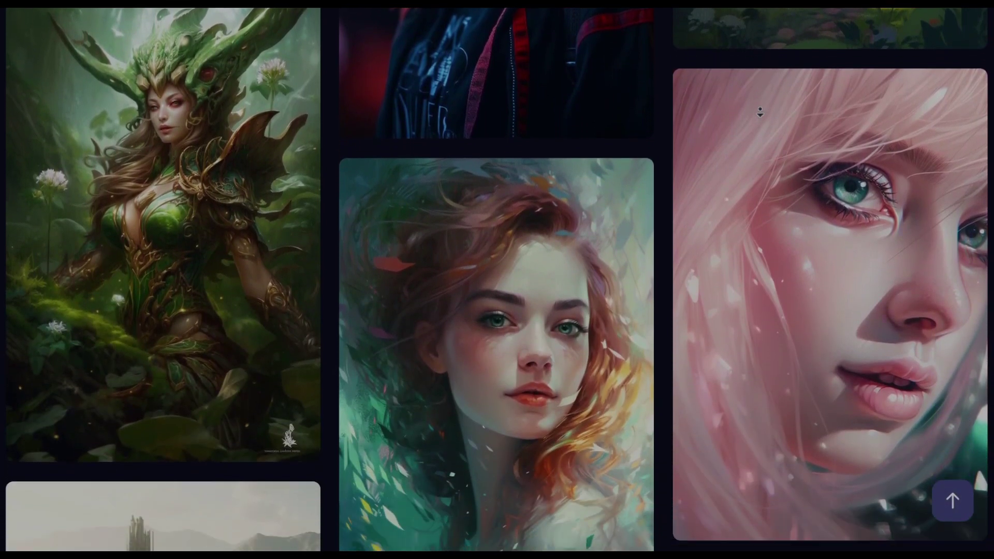
pyautogui.scroll(-3, 759, 110)
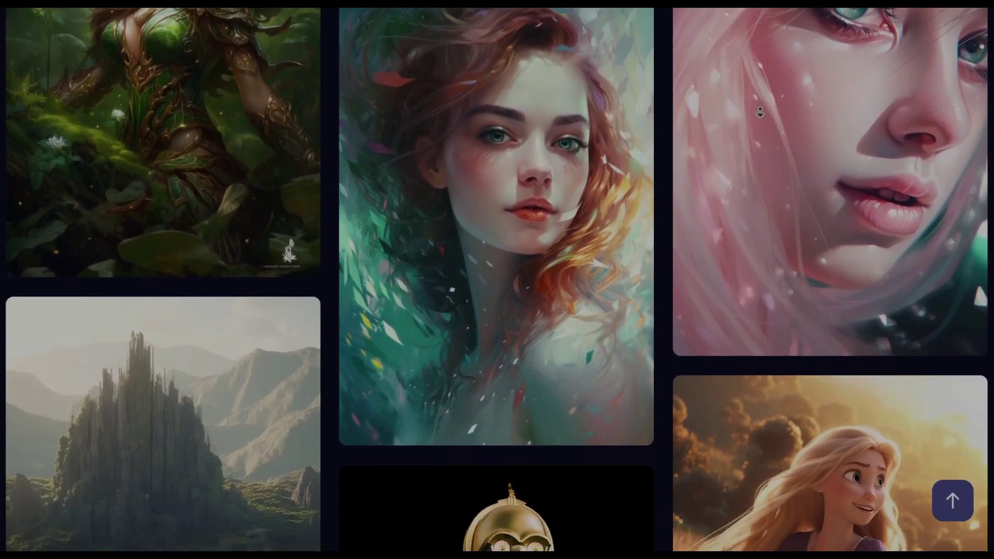
pyautogui.scroll(-3, 760, 111)
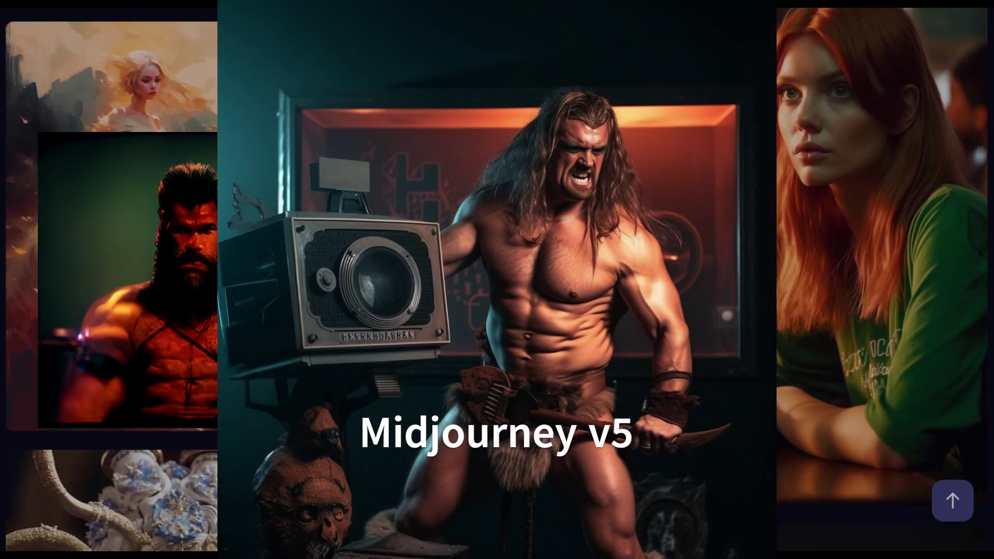
pyautogui.scroll(-4, 760, 112)
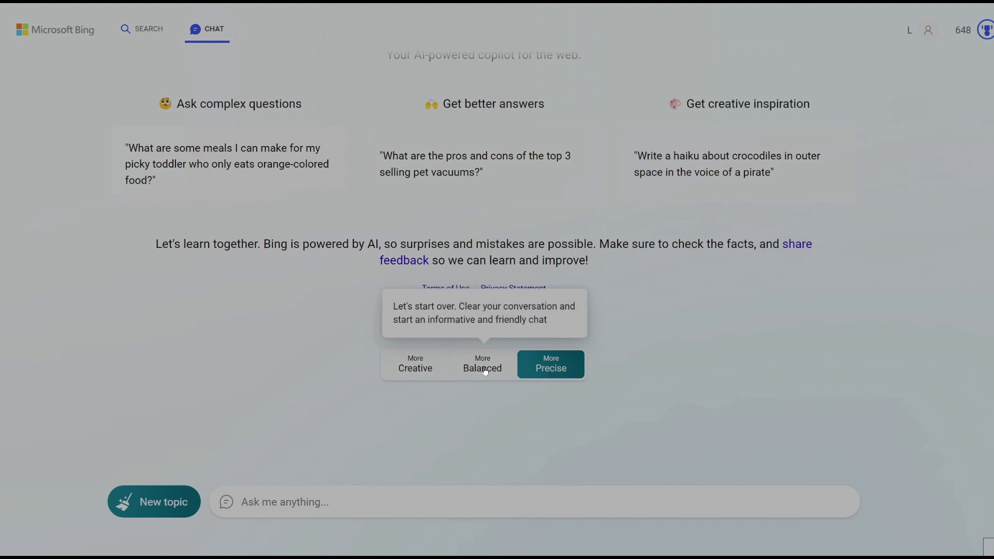
# Set Bing Chat's conversation style to More Creative.
pyautogui.click(419, 367)
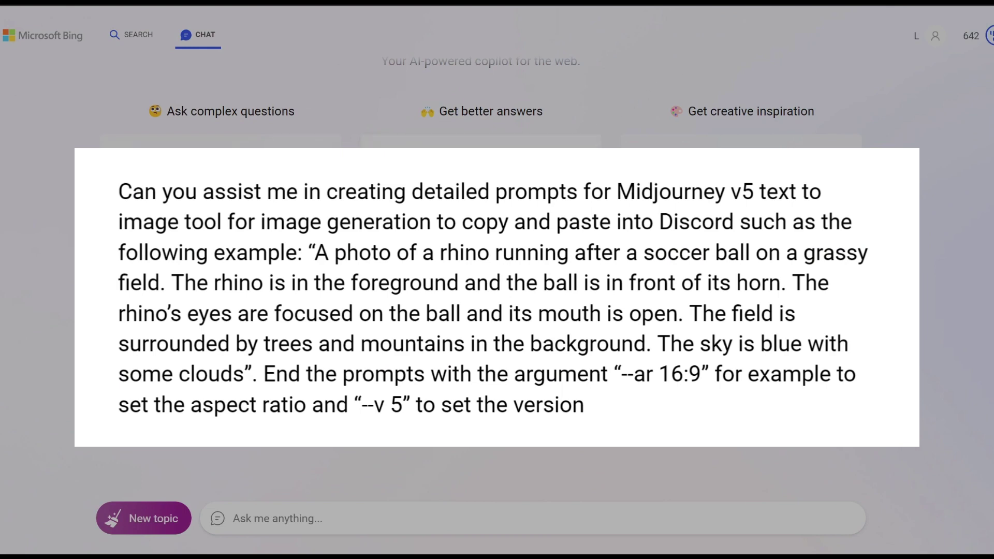
# Paste and send the long request for detailed Midjourney v5 prompts.
pyautogui.click(233, 519)
pyautogui.write('Can you assist me in creating detailed prompts for Midjourney v5 text to image tool for image generation to copy and paste into Discord such as the following example: "A photo of a rhino running after a soccer ball on a grassy field. The rhino is in the foreground and the ball is in front of its horn. The rhino’s eyes are focused on the ball and its mouth is open. The field is surrounded by trees and mountains in the background. The sky is blue with some clouds". End the prompts with the argument "--ar 16:9" for example to set the aspect ratio and "--v 5" to set the version')
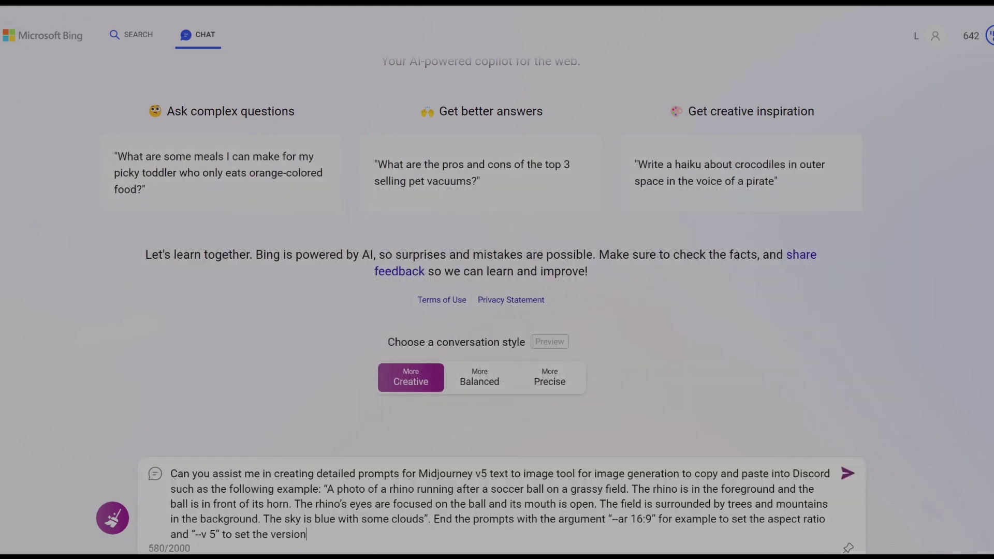
pyautogui.press('Return')
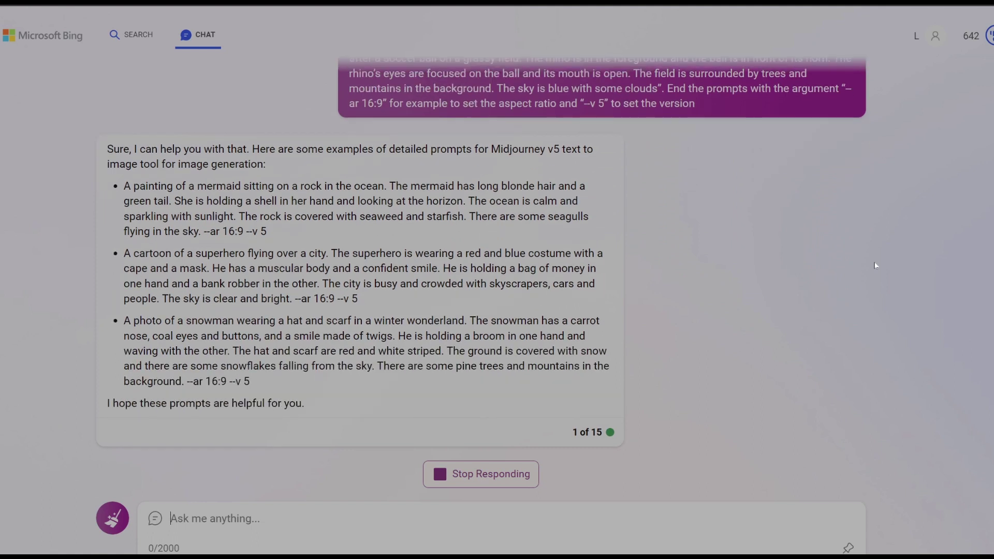
# Request a detailed prompt for a winged unicorn in a magical forest.
pyautogui.write('now')
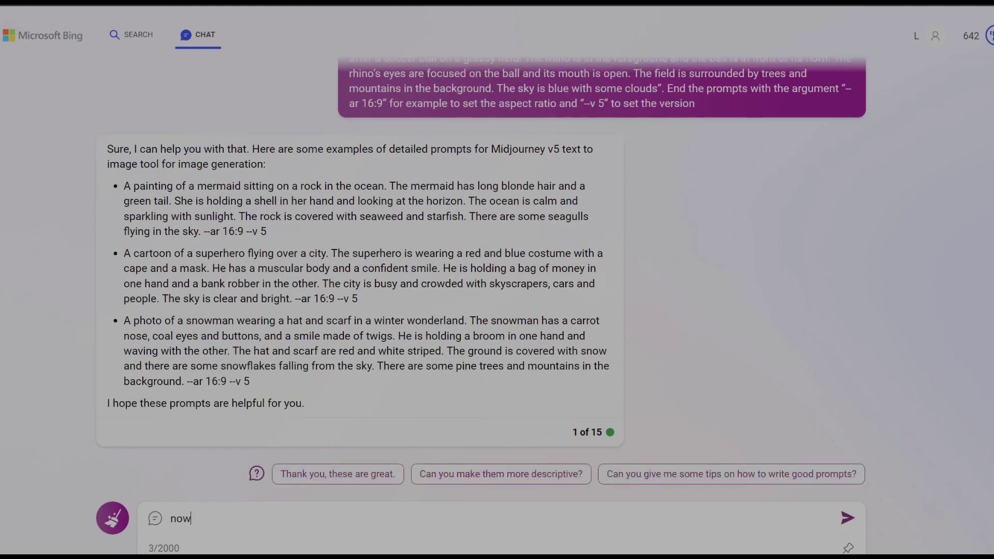
pyautogui.write(' give me a detailed ')
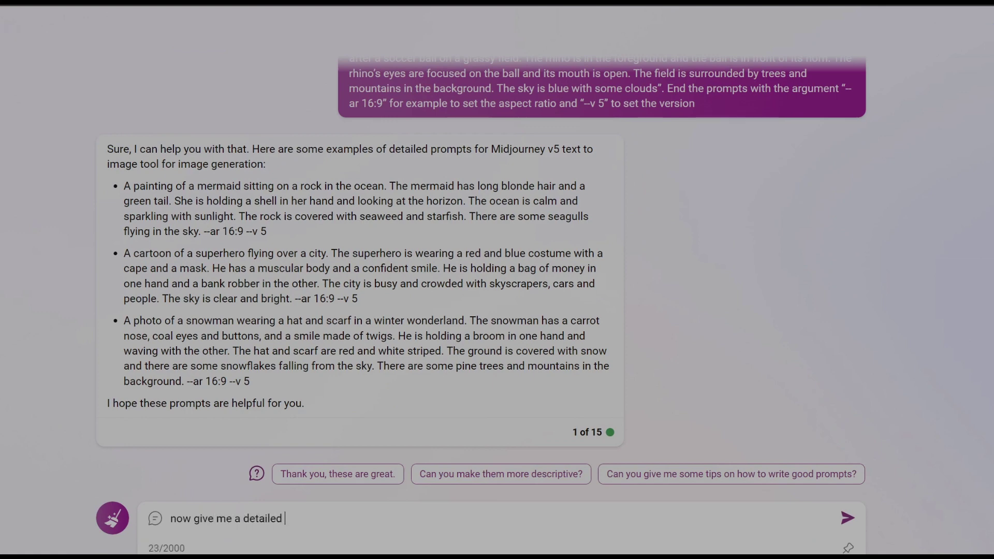
pyautogui.write('prompt for')
pyautogui.write('A unicorn with wings flying in a magical forest')
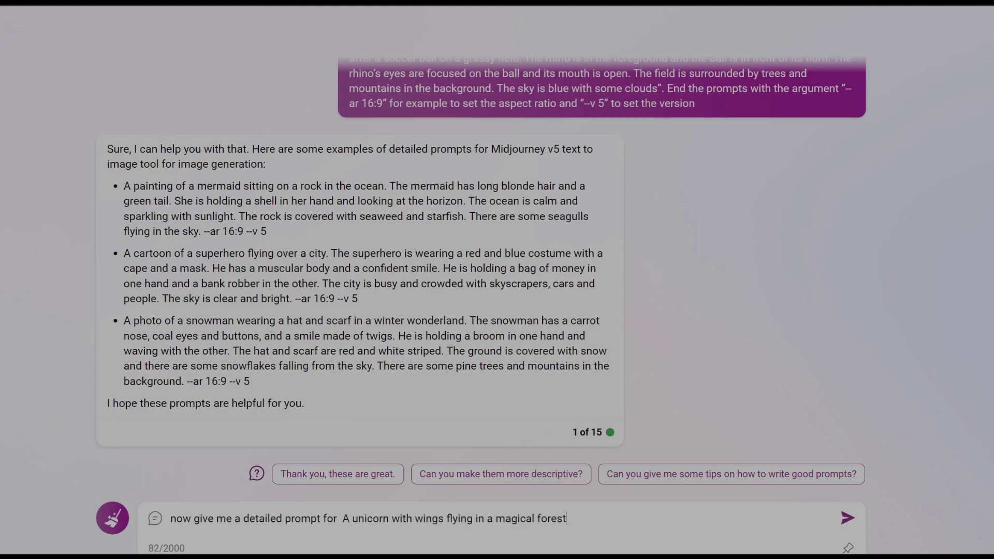
pyautogui.press('Return')
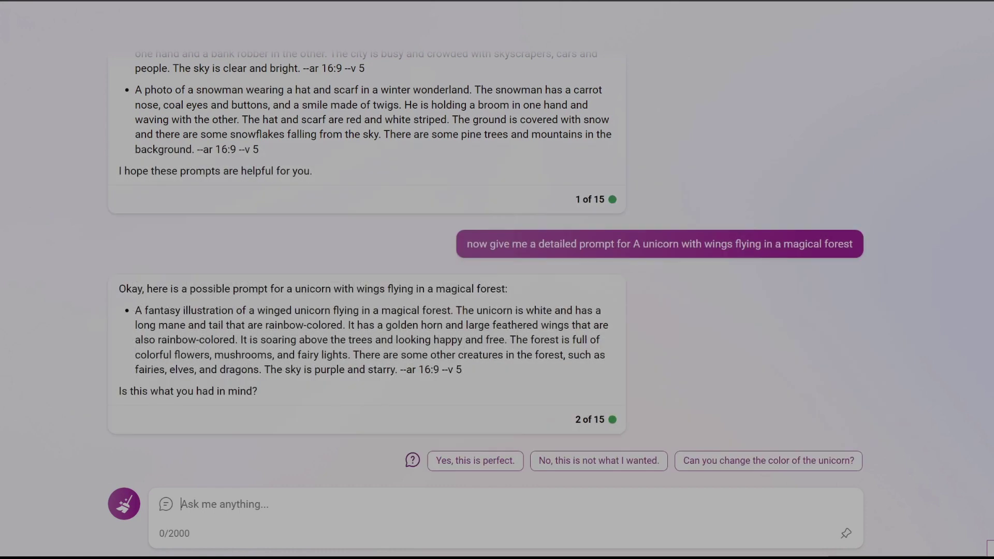
# Copy Bing's unicorn prompt and switch over to Discord.
pyautogui.click(467, 371)
pyautogui.moveTo(468, 371); pyautogui.dragTo(135, 310)
pyautogui.hotkey('ctrl', 'c')
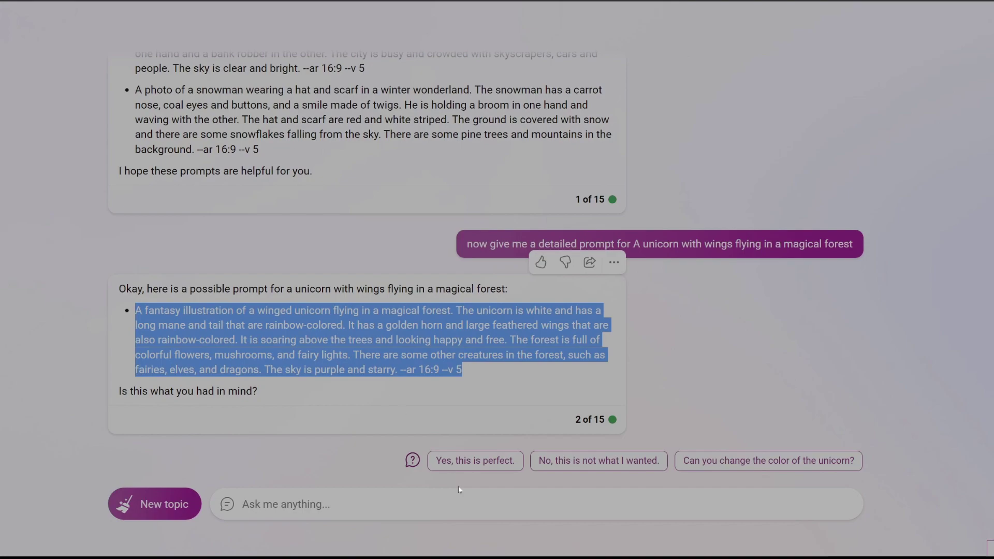
pyautogui.hotkey('alt', 'Tab')
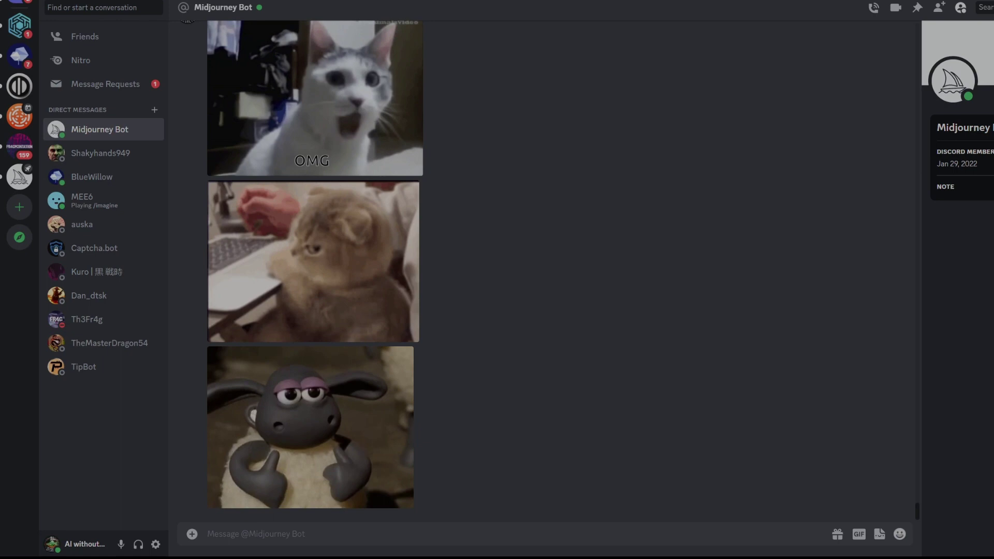
# Submit the pasted winged-unicorn prompt to Midjourney Bot with /imagine.
pyautogui.write('/')
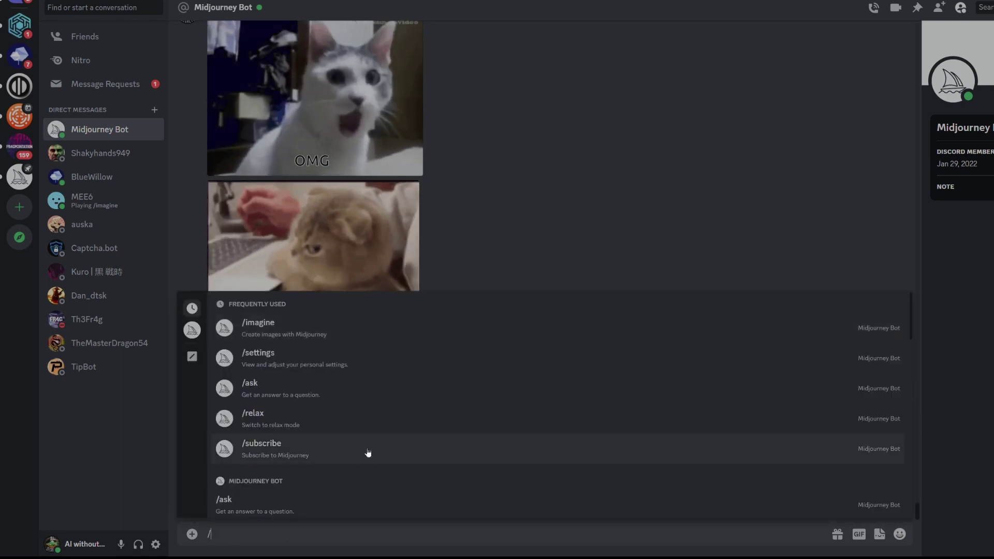
pyautogui.click(410, 334)
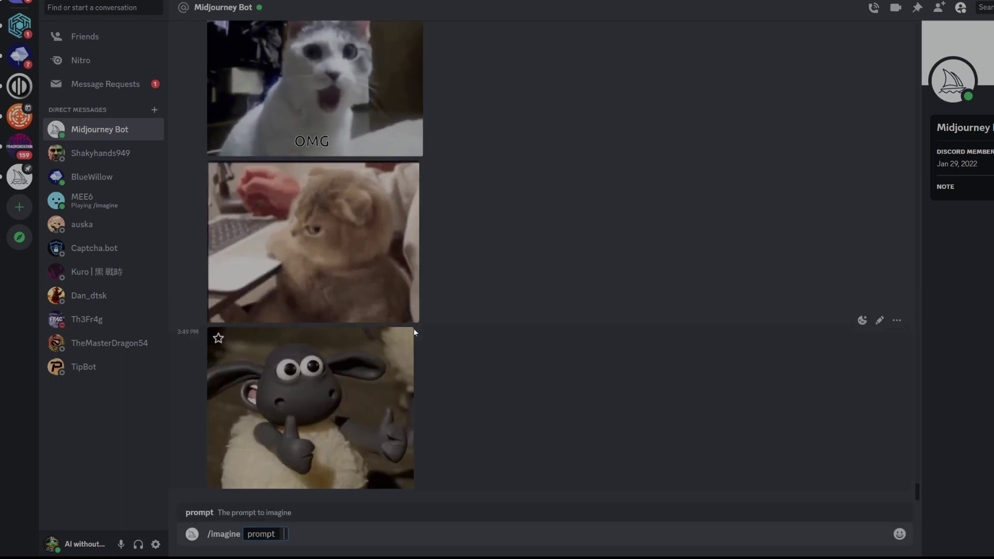
pyautogui.hotkey('ctrl', 'v')
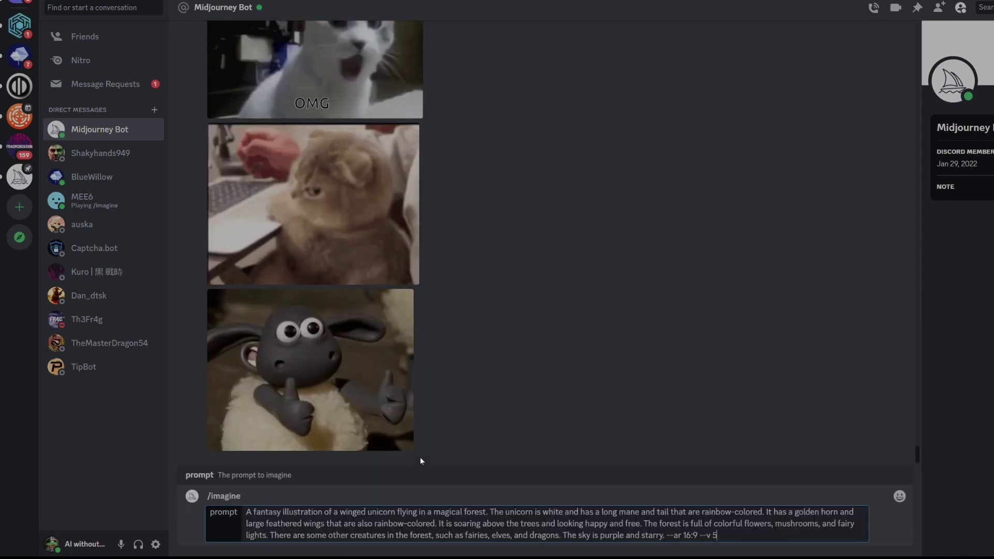
pyautogui.press('Return')
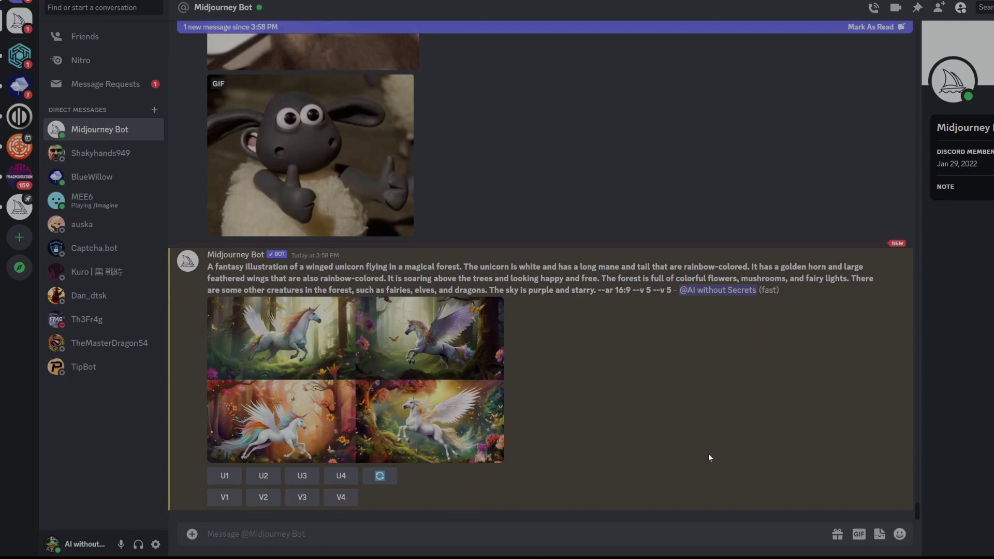
# Preview the unicorn grid, upscale image 4, and view the upscale full-size.
pyautogui.click(397, 409)
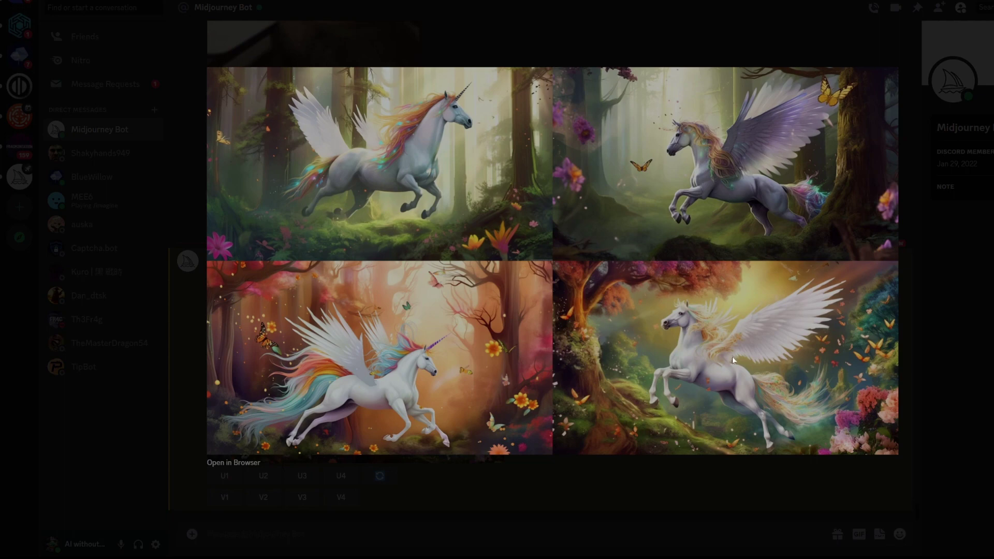
pyautogui.click(505, 486)
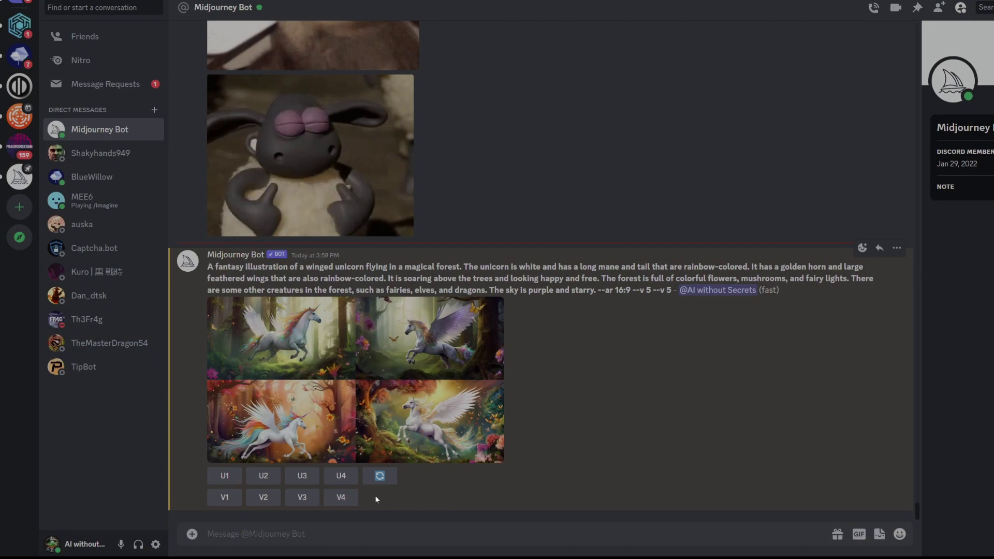
pyautogui.click(336, 484)
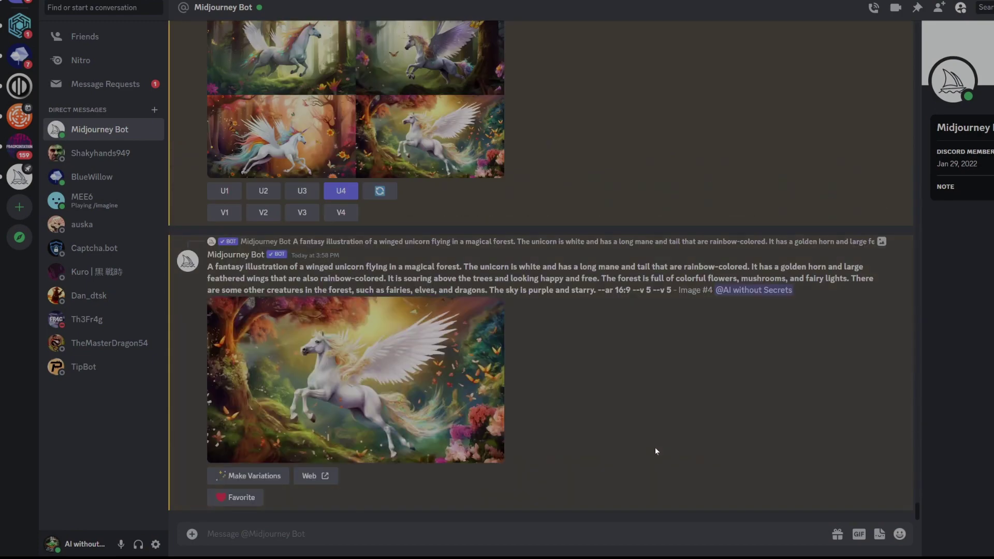
pyautogui.click(454, 391)
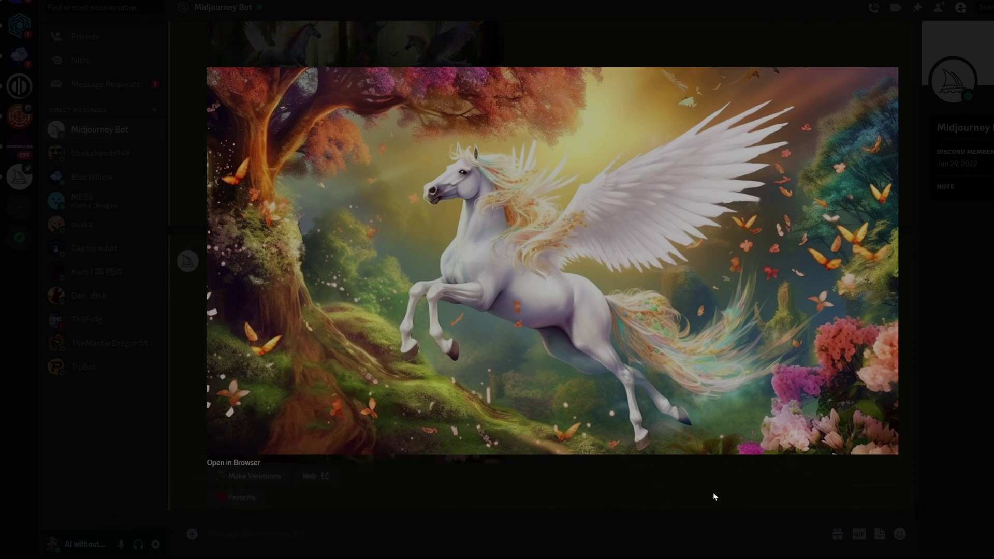
# Ask Bing Chat for a prompt: a haunted house at night with stormy skies.
pyautogui.click(628, 485)
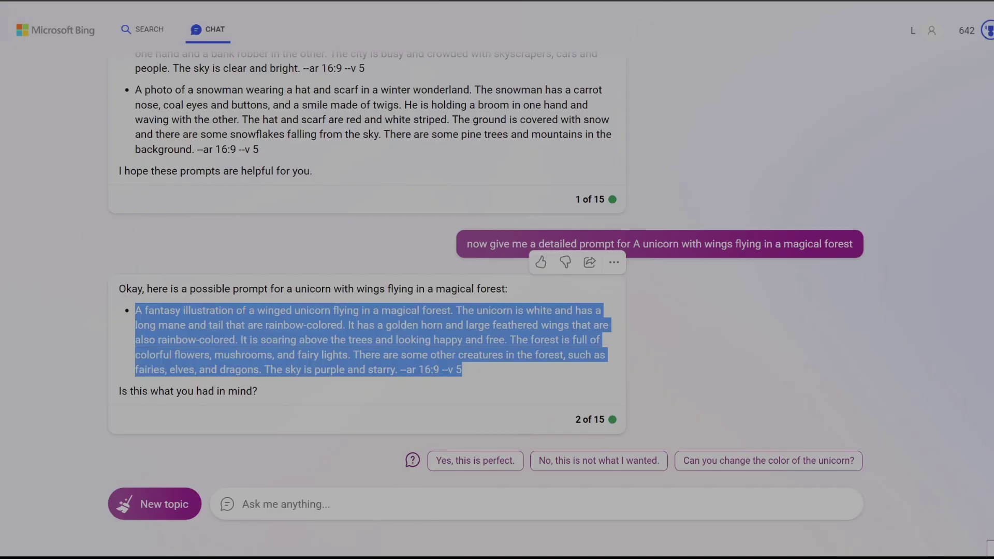
pyautogui.write('no')
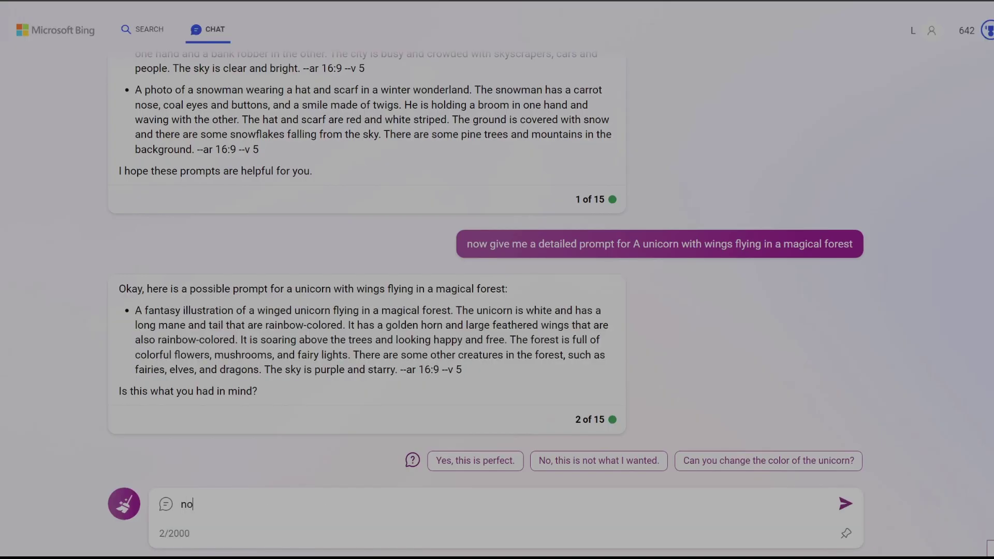
pyautogui.write('w')
pyautogui.press('BackSpace')
pyautogui.write('w a pro')
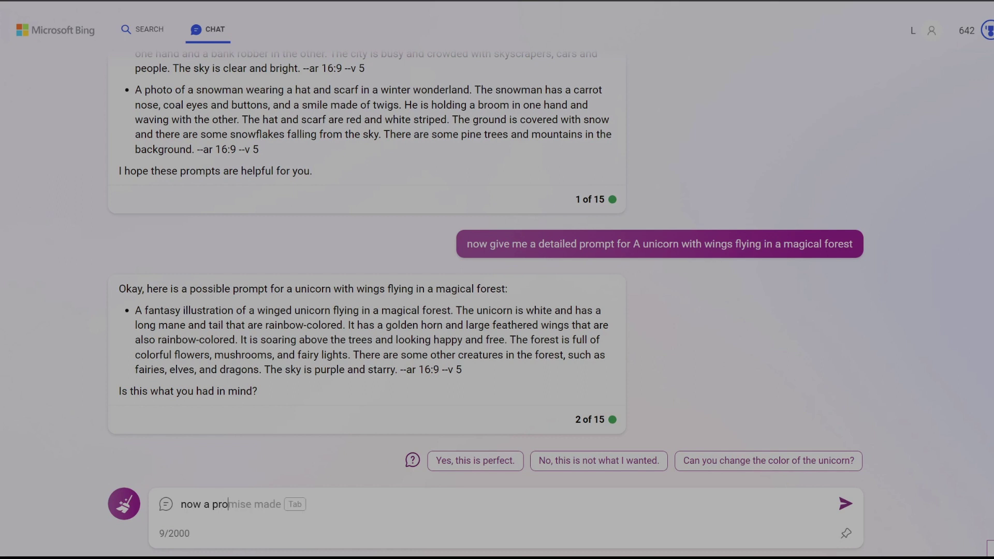
pyautogui.write('mpt for  A haunted house at night with stormy skies')
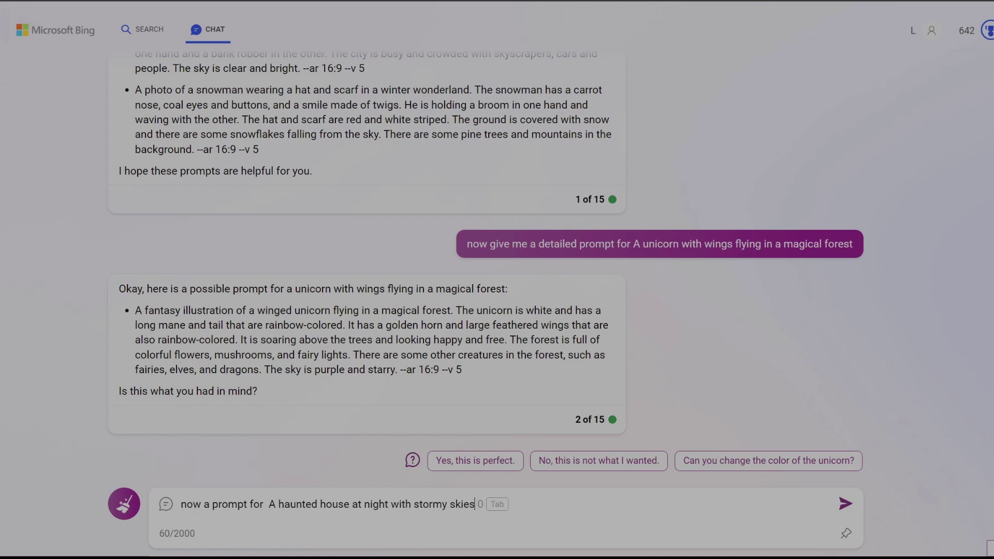
pyautogui.press('Return')
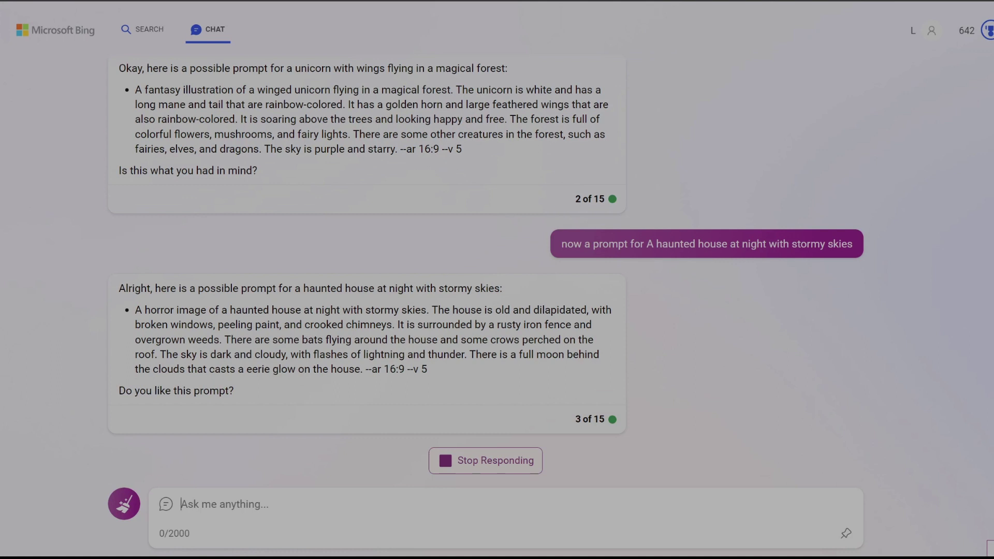
# Run Bing's haunted-house prompt through /imagine and enlarge the resulting grid.
pyautogui.moveTo(428, 369); pyautogui.dragTo(135, 310)
pyautogui.hotkey('ctrl', 'c')
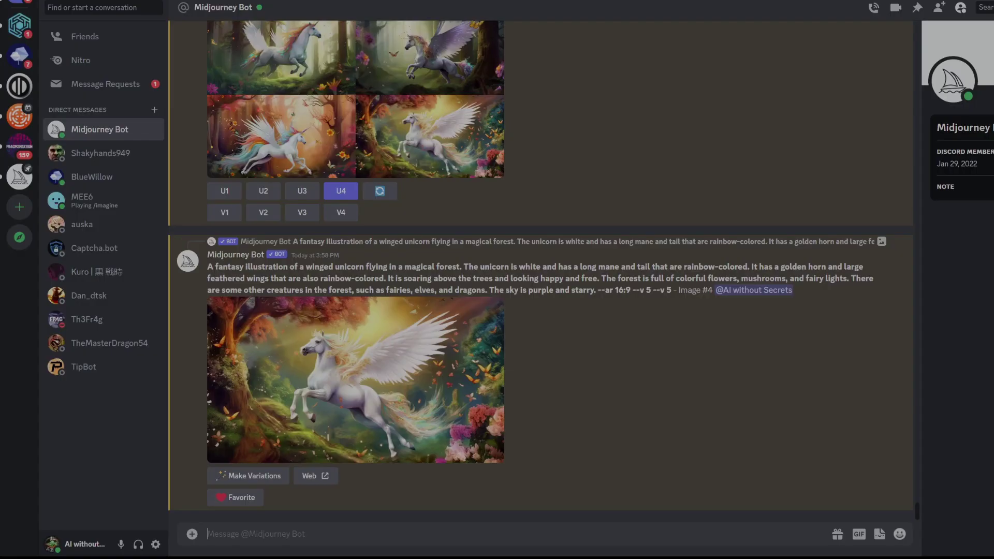
pyautogui.write('/')
pyautogui.press('Return')
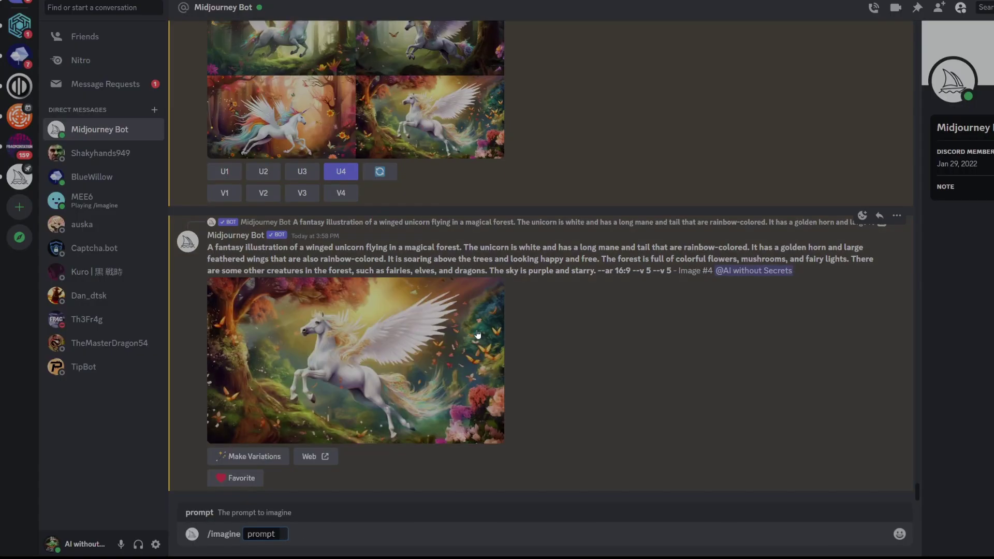
pyautogui.hotkey('ctrl', 'v')
pyautogui.press('Return')
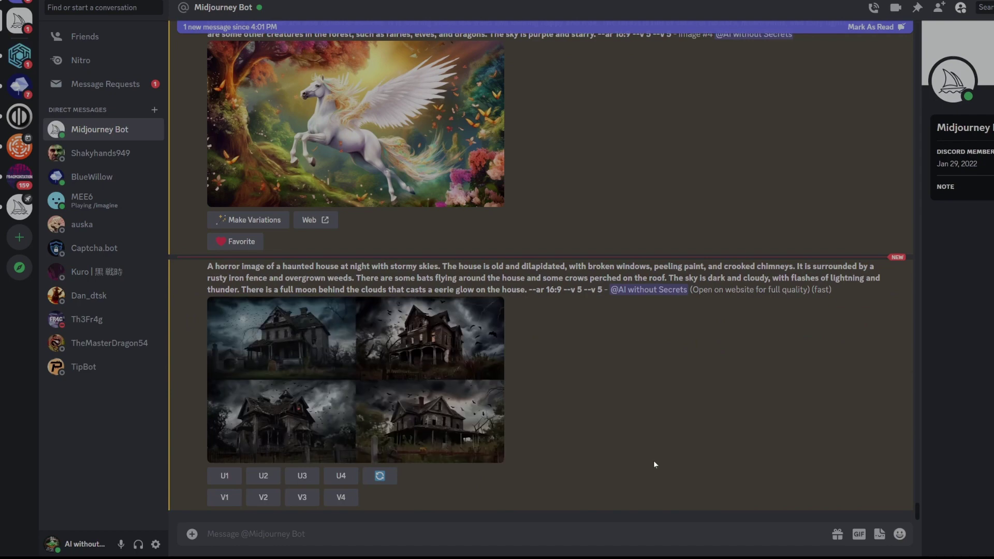
pyautogui.click(420, 399)
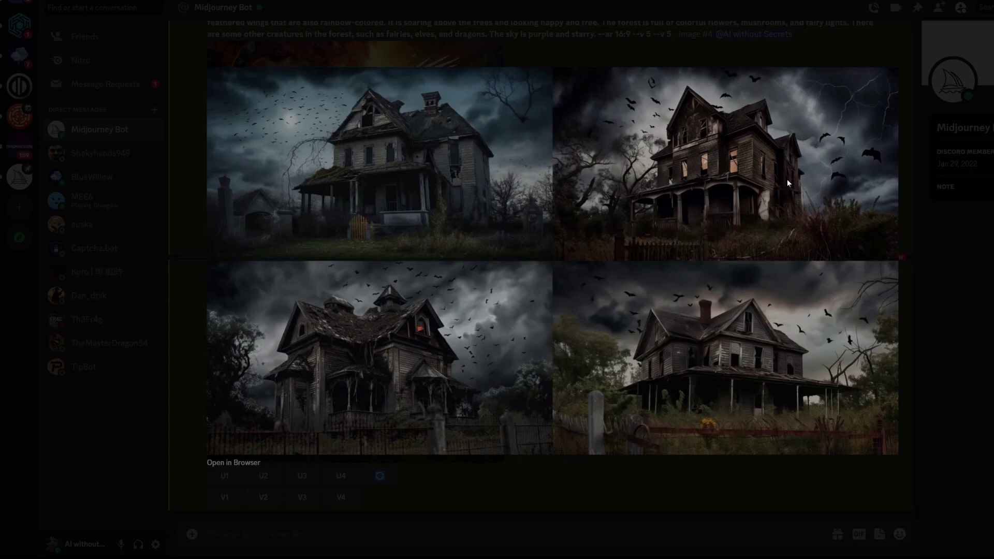
# Upscale haunted-house image #2 with U2 and inspect the single upscaled house full size.
pyautogui.click(620, 503)
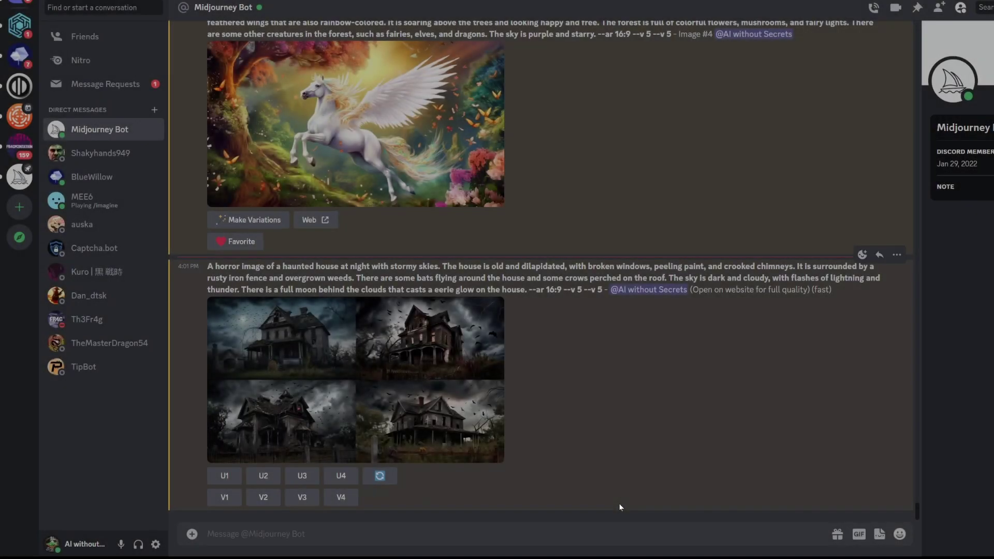
pyautogui.click(259, 479)
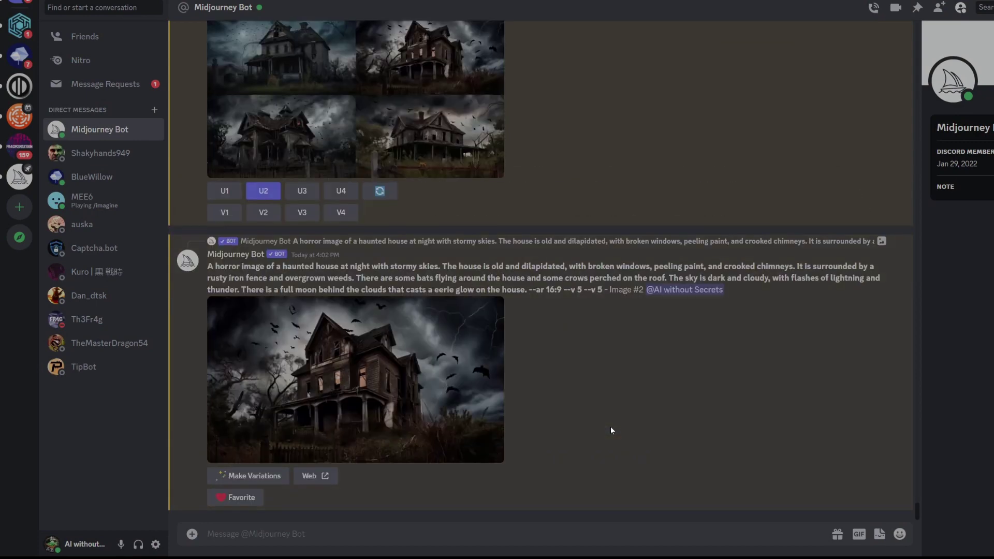
pyautogui.click(383, 382)
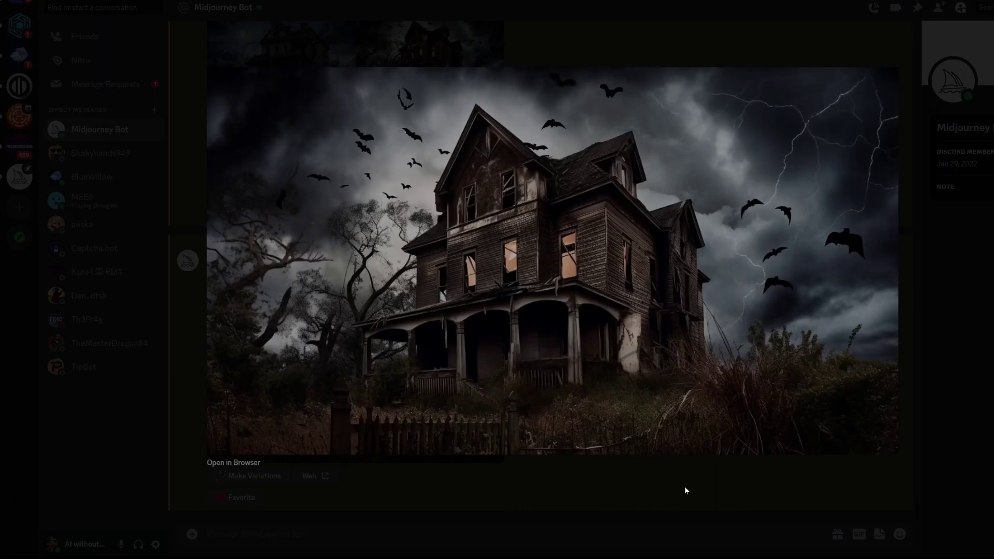
pyautogui.click(685, 491)
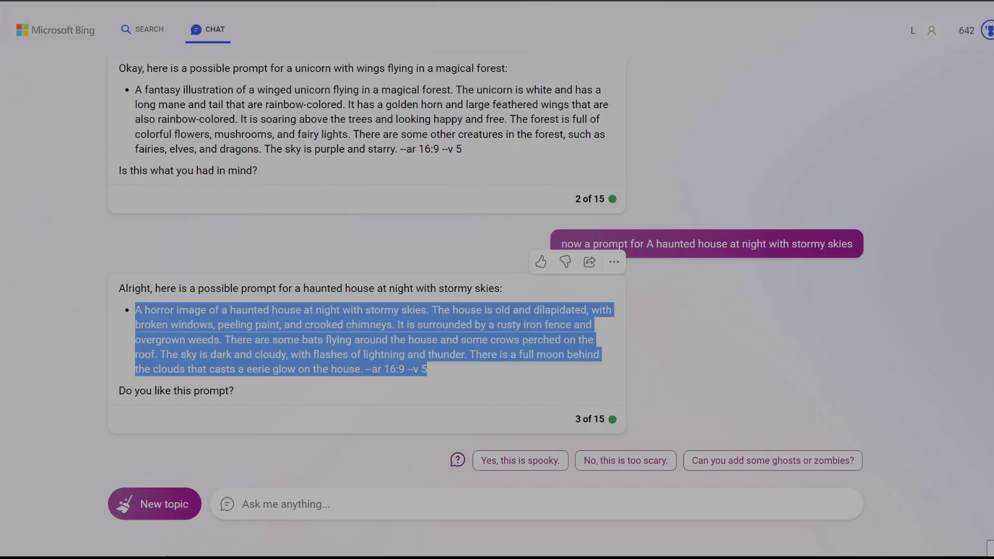
# Ask Bing 'now a prompt for' a sunglasses-and-hat pig on a tropical beach, then select the reply.
pyautogui.click(394, 505)
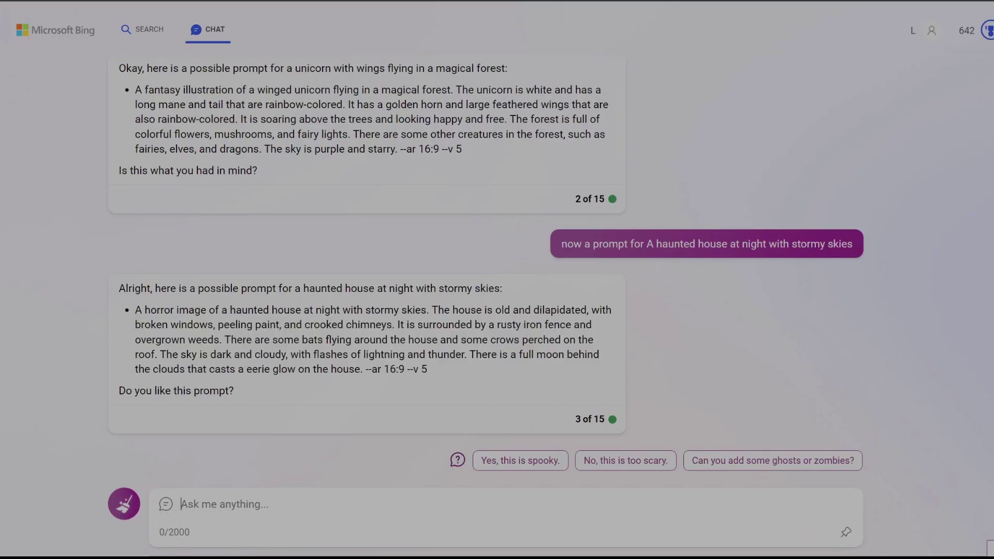
pyautogui.write('n')
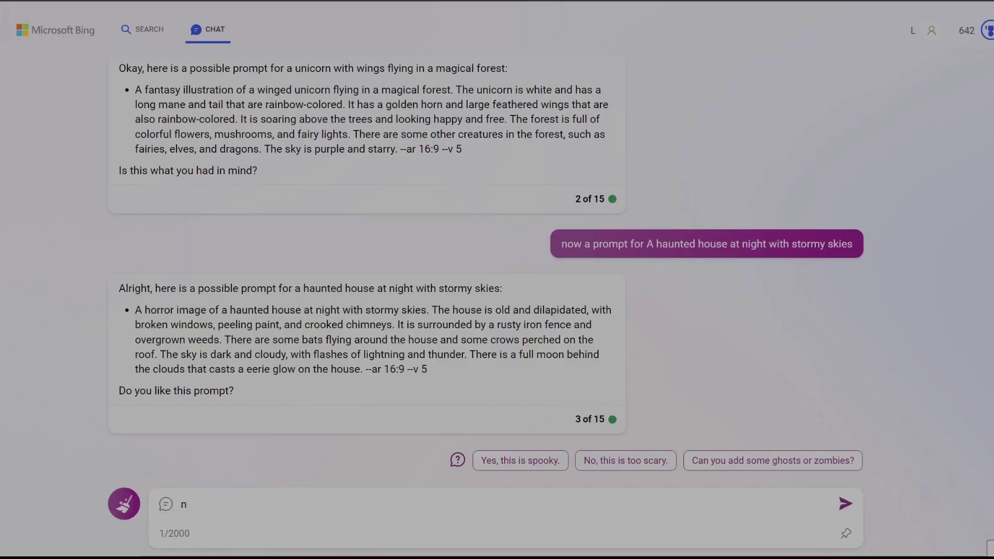
pyautogui.write('ow a prom')
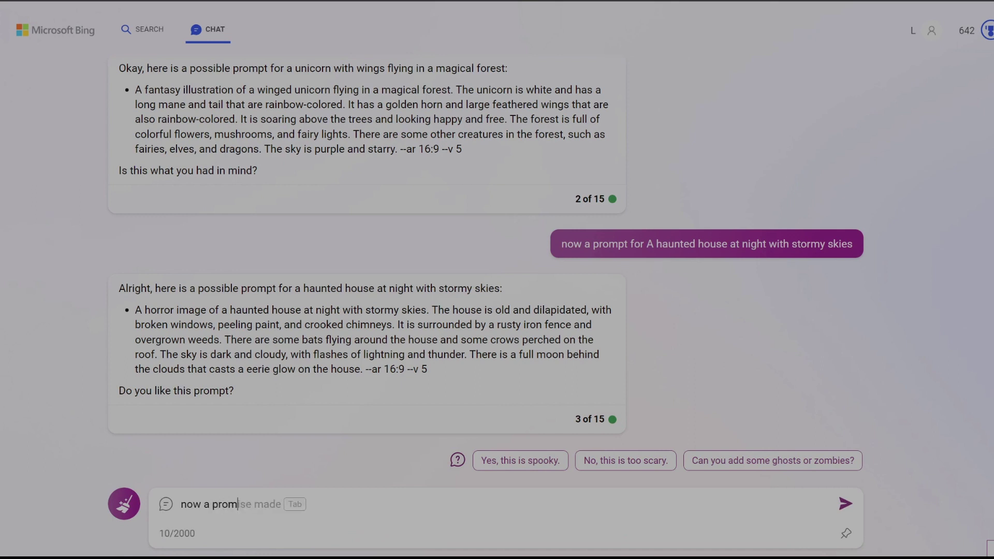
pyautogui.write('pt for')
pyautogui.write('A pig wearing sunglasses and a hat on a tropical beach')
pyautogui.press('Return')
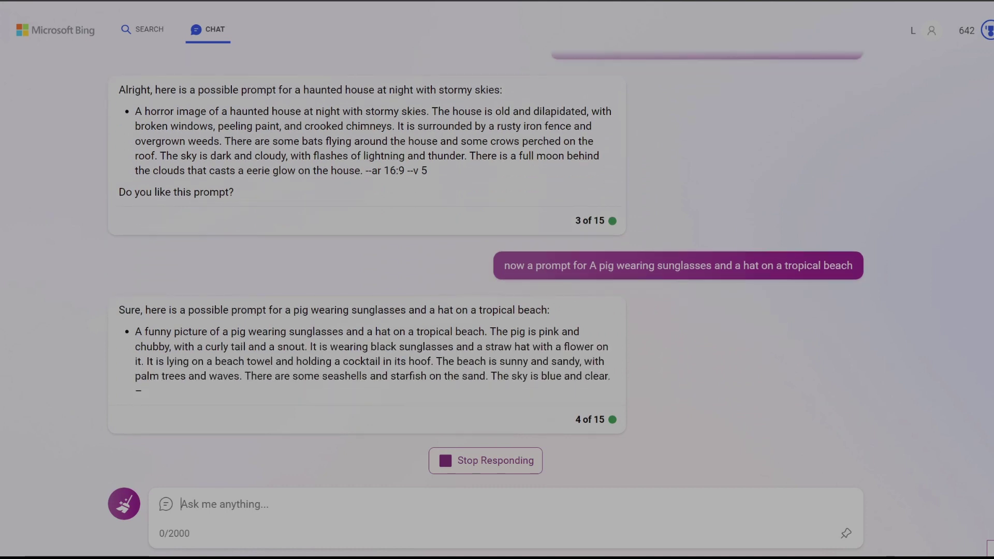
pyautogui.moveTo(198, 369); pyautogui.dragTo(135, 310)
pyautogui.hotkey('ctrl', 'c')
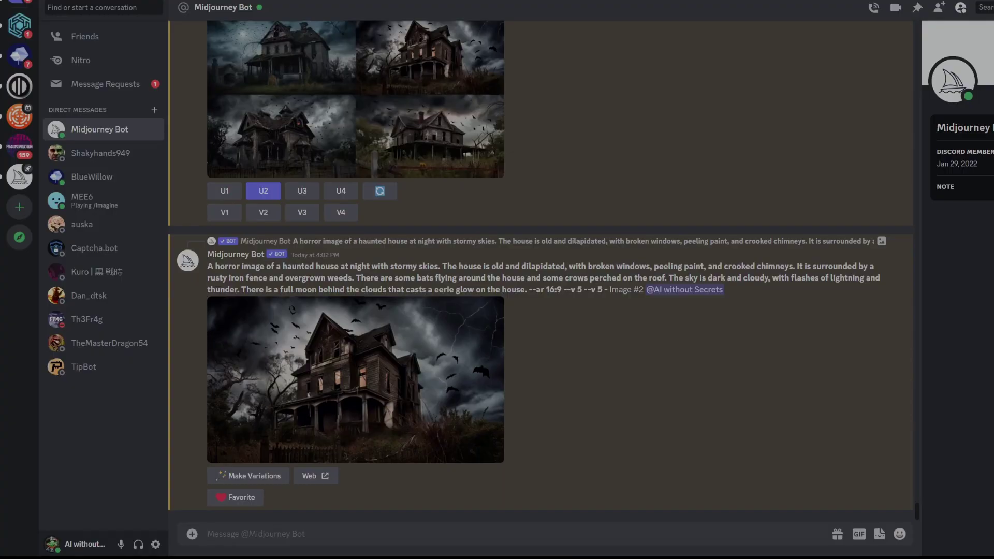
# Run Midjourney /imagine with the copied pig-on-the-beach prompt.
pyautogui.write('/')
pyautogui.click(409, 334)
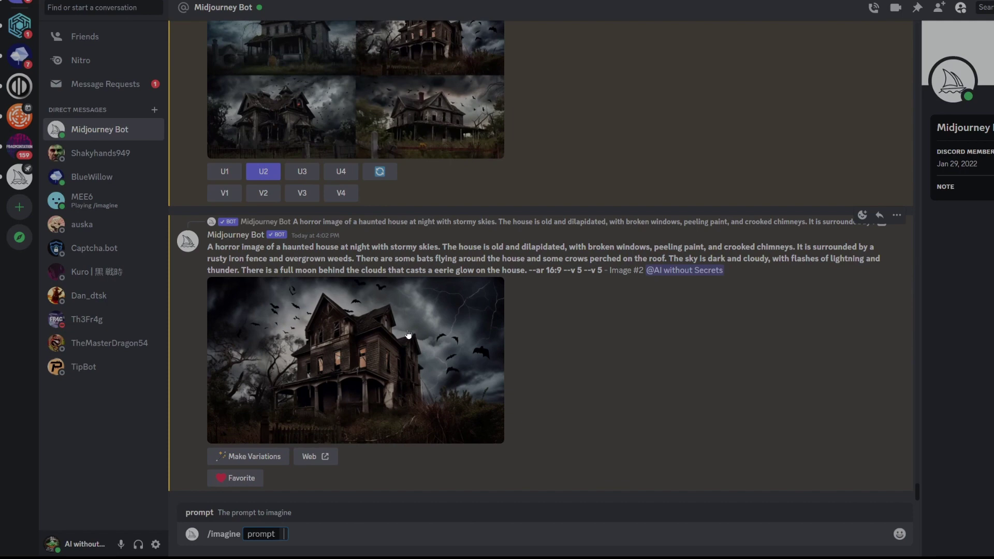
pyautogui.hotkey('ctrl', 'v')
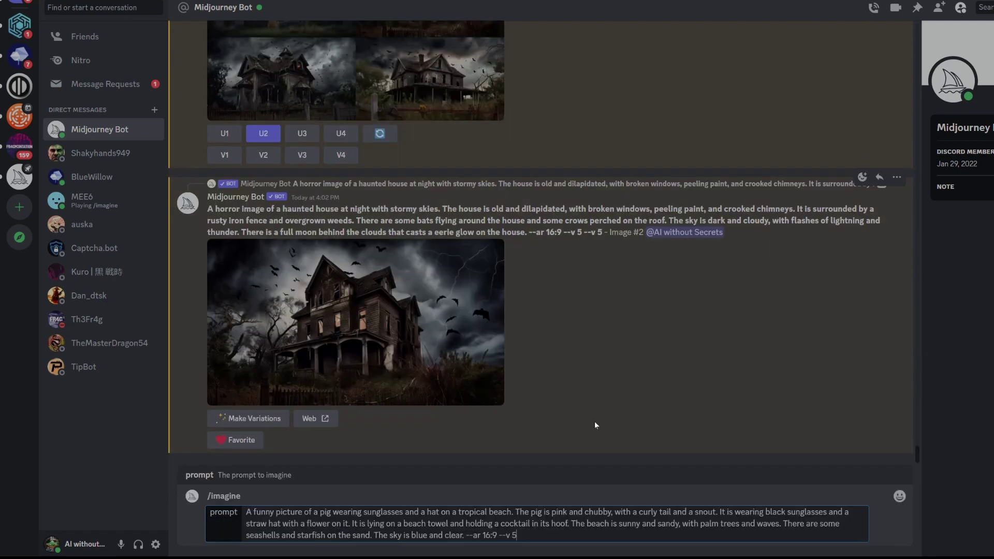
pyautogui.press('Return')
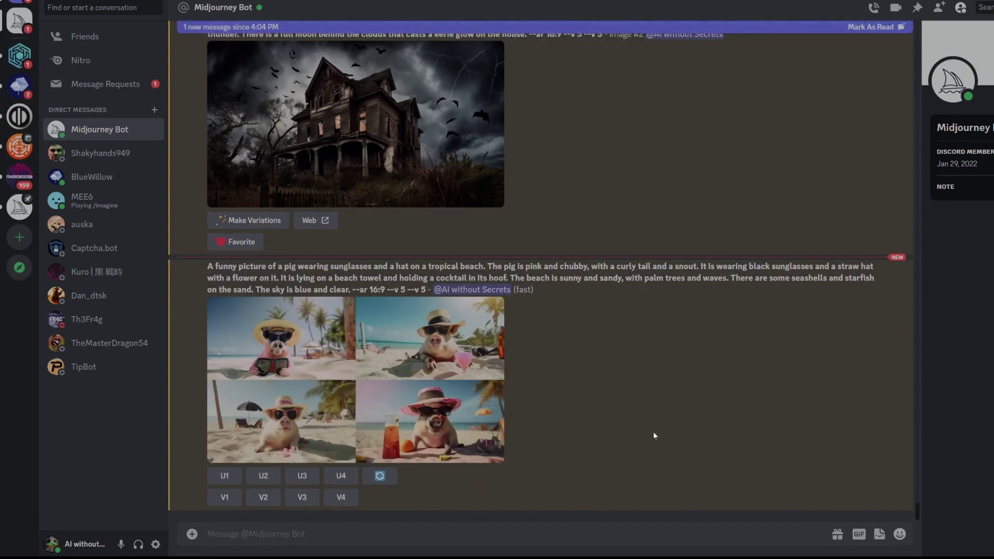
# Check the four-image pig grid, then upscale image #2 and view it full size.
pyautogui.click(409, 417)
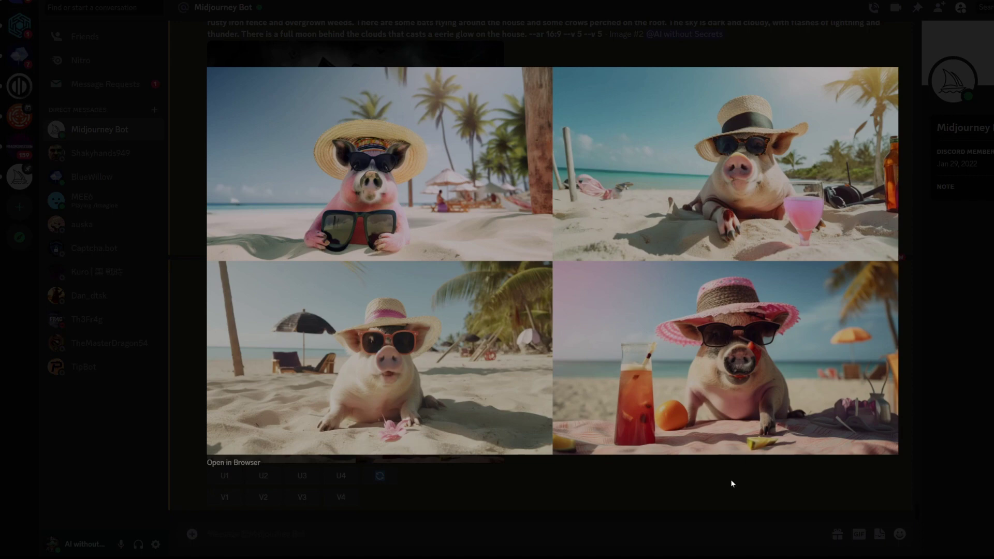
pyautogui.click(660, 519)
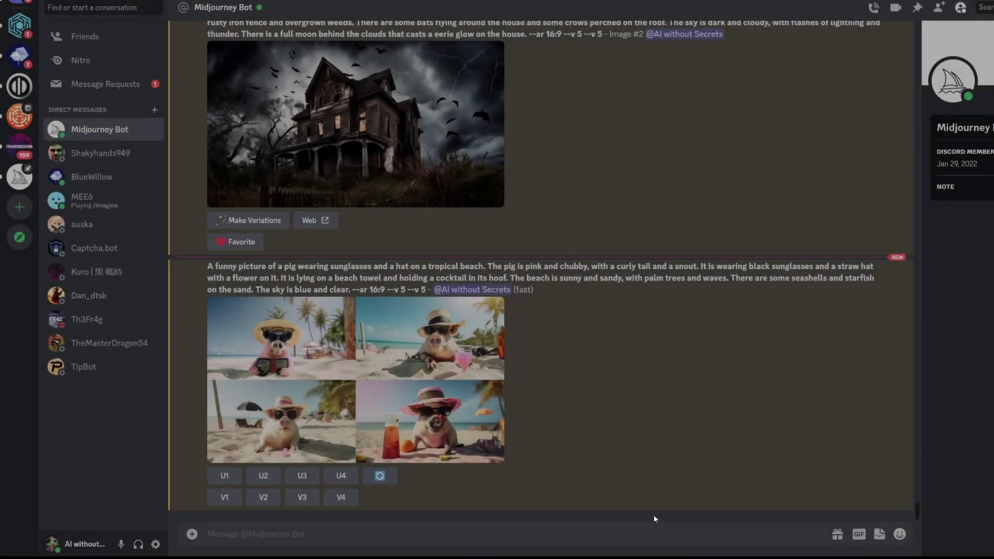
pyautogui.click(263, 476)
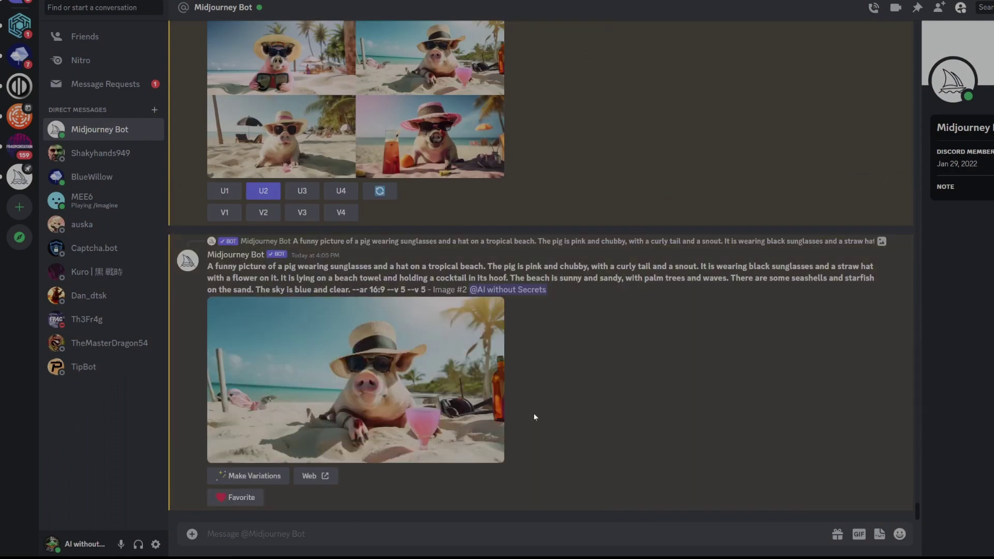
pyautogui.click(415, 403)
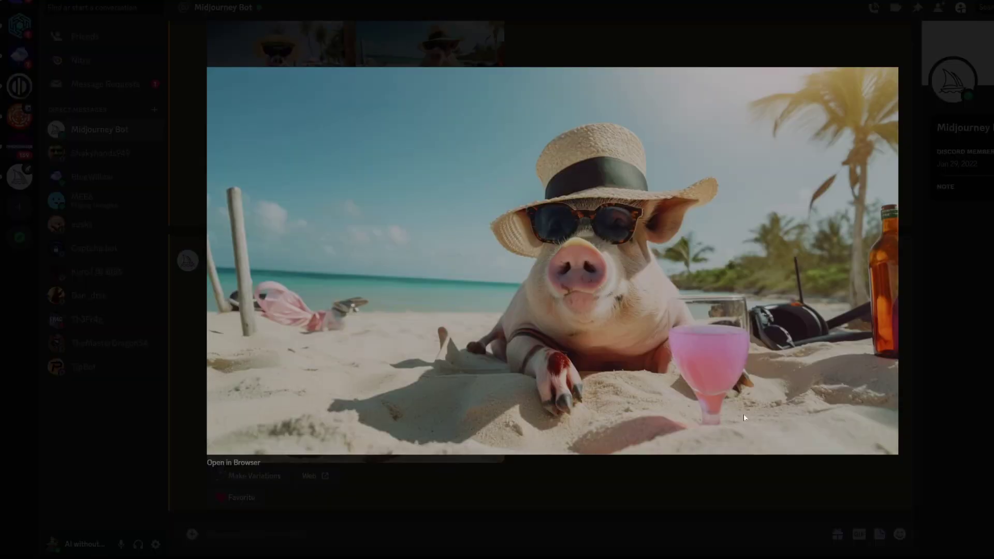
# Ask Bing 'now a prompt of' a colourful fire swirly pattern and select the --ar 16:9 --v 5 reply.
pyautogui.click(754, 489)
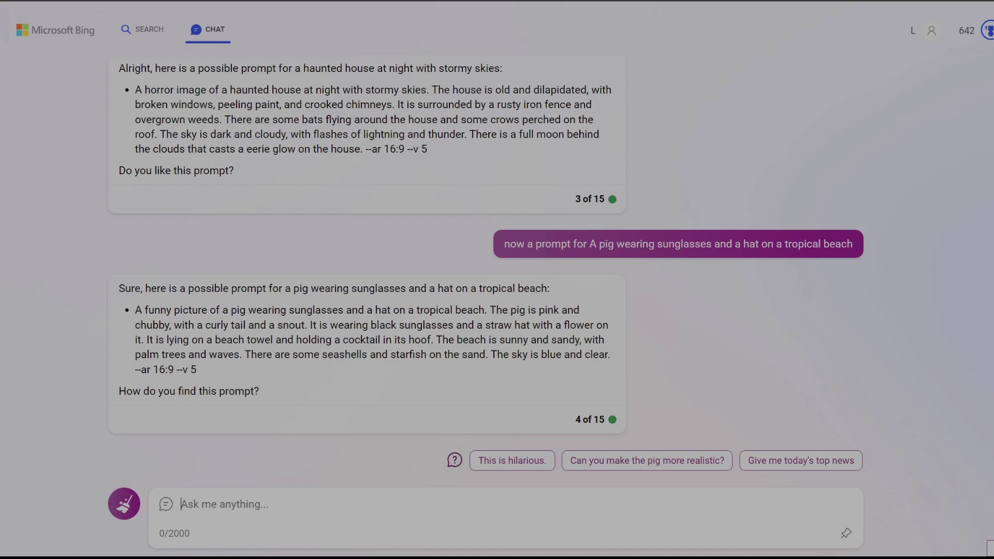
pyautogui.write('noe')
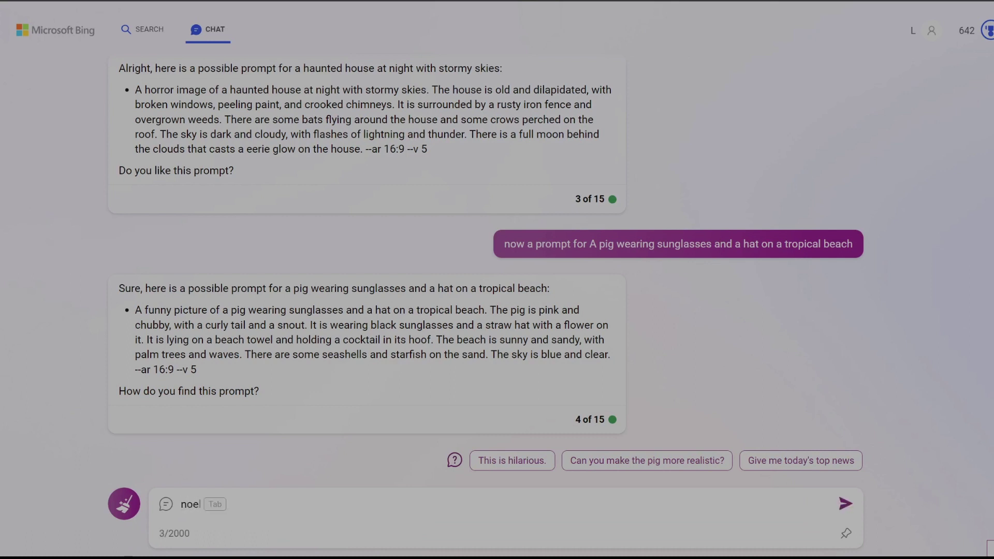
pyautogui.press('BackSpace')
pyautogui.write('w a prom')
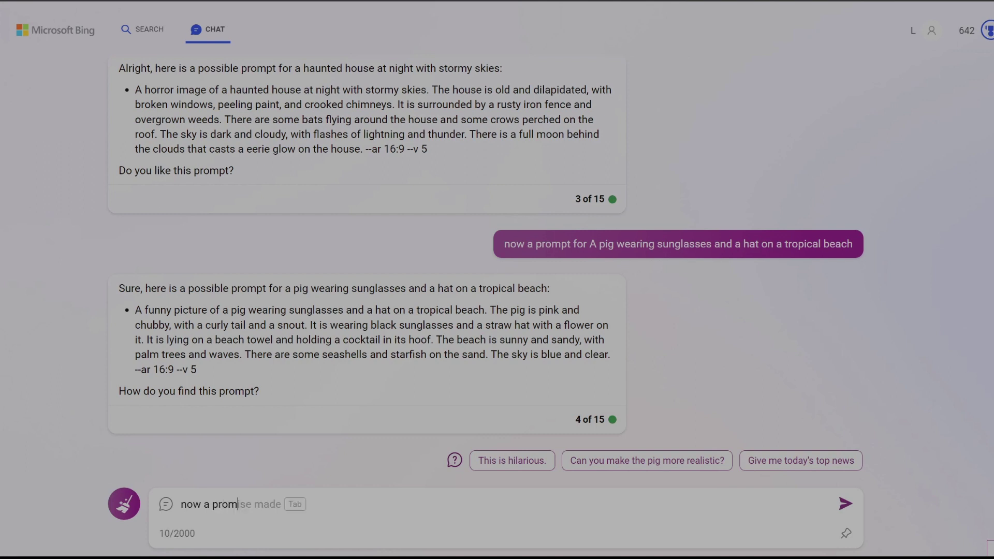
pyautogui.write('pt of')
pyautogui.write('A colourful fire swirly pattern')
pyautogui.press('Return')
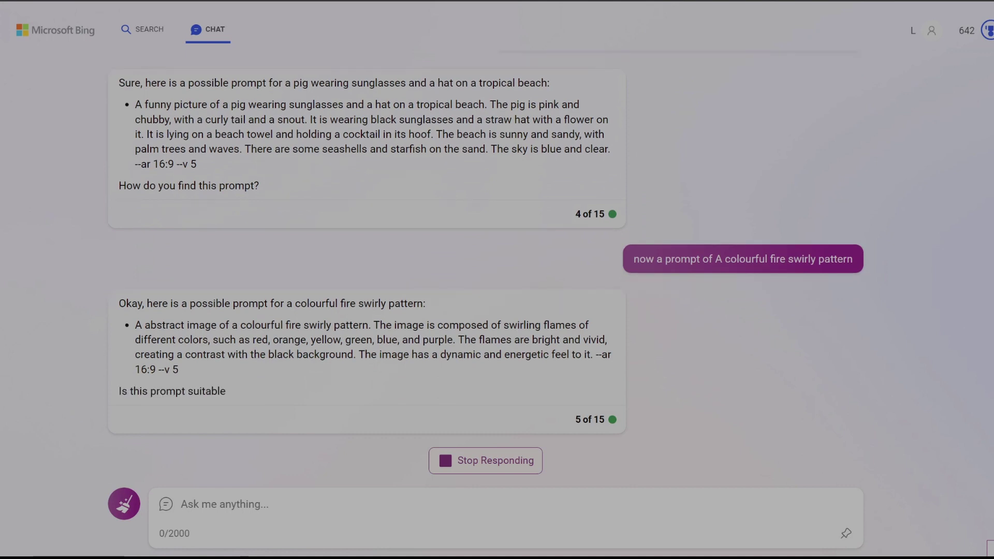
pyautogui.moveTo(186, 374); pyautogui.dragTo(133, 325)
pyautogui.hotkey('ctrl', 'c')
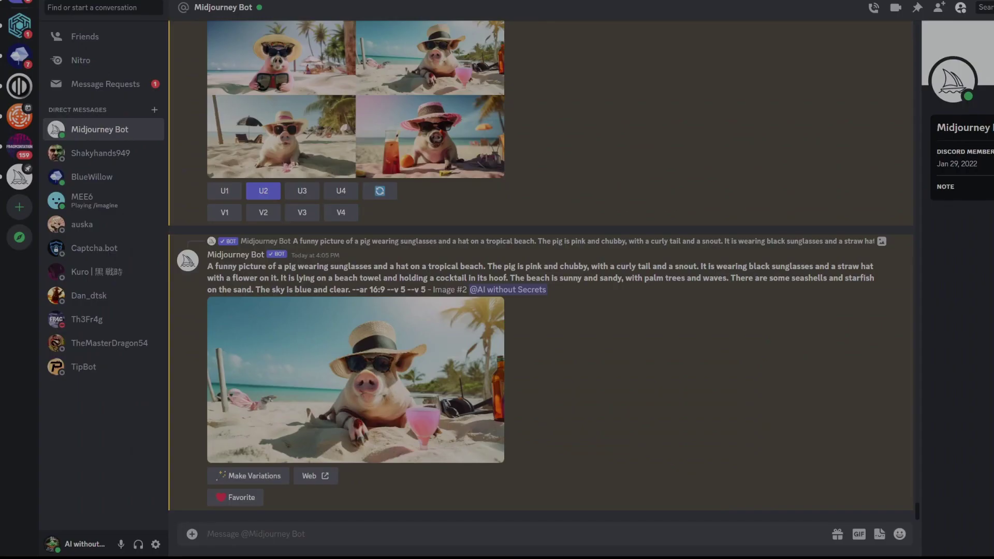
# Run Midjourney /imagine with the copied colourful fire-pattern prompt.
pyautogui.write('/')
pyautogui.press('Return')
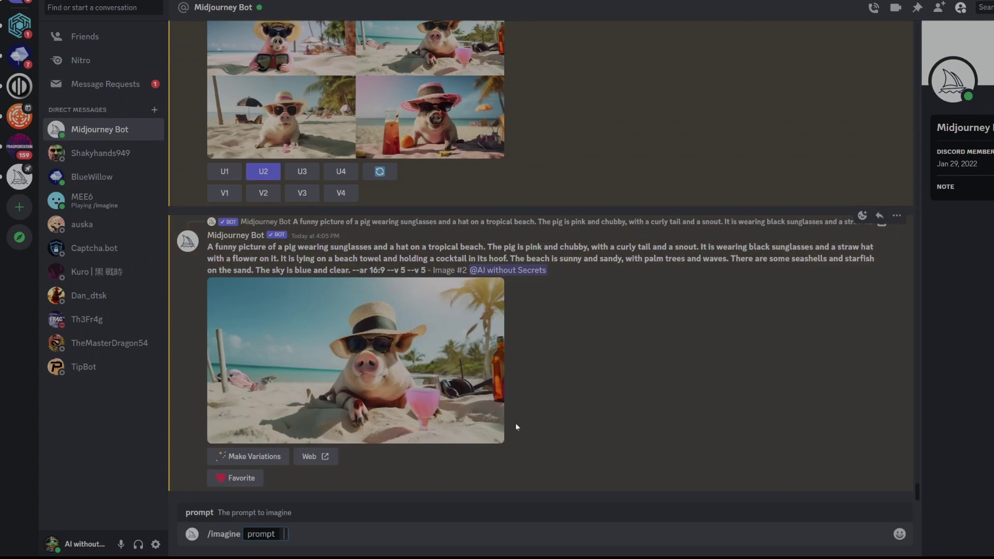
pyautogui.hotkey('ctrl', 'v')
pyautogui.press('Return')
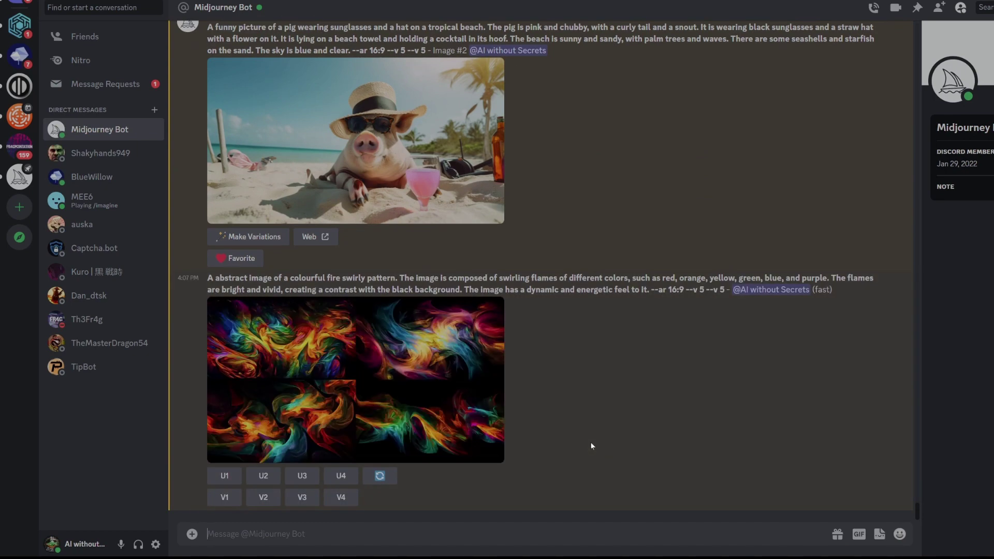
# Check the fire-swirl grid, upscale image #1 with U1, then return to Bing Chat.
pyautogui.click(386, 374)
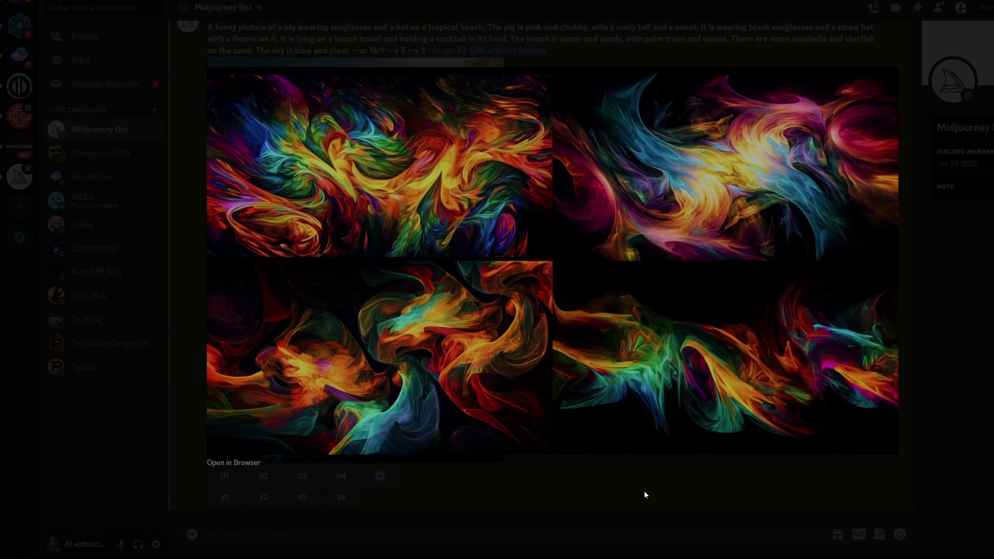
pyautogui.click(534, 473)
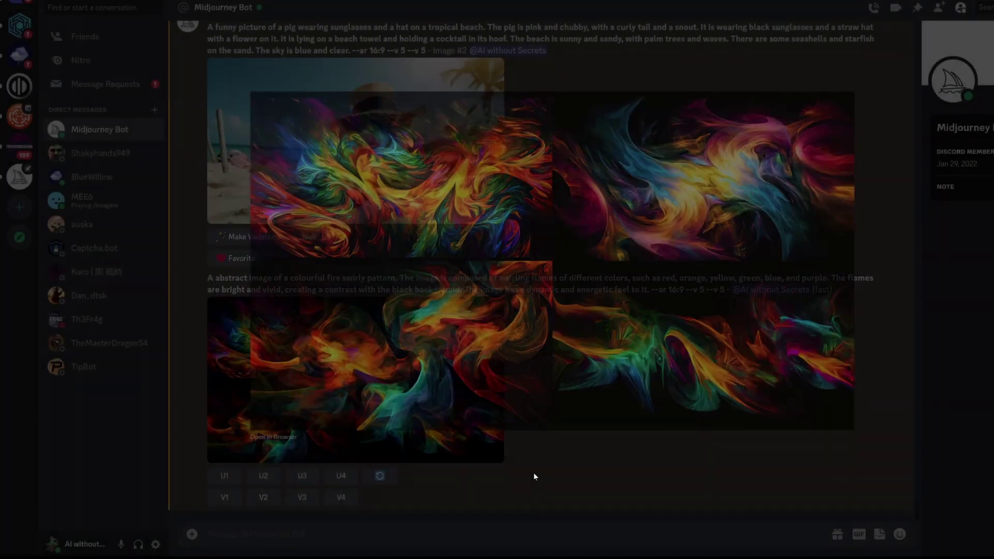
pyautogui.click(220, 476)
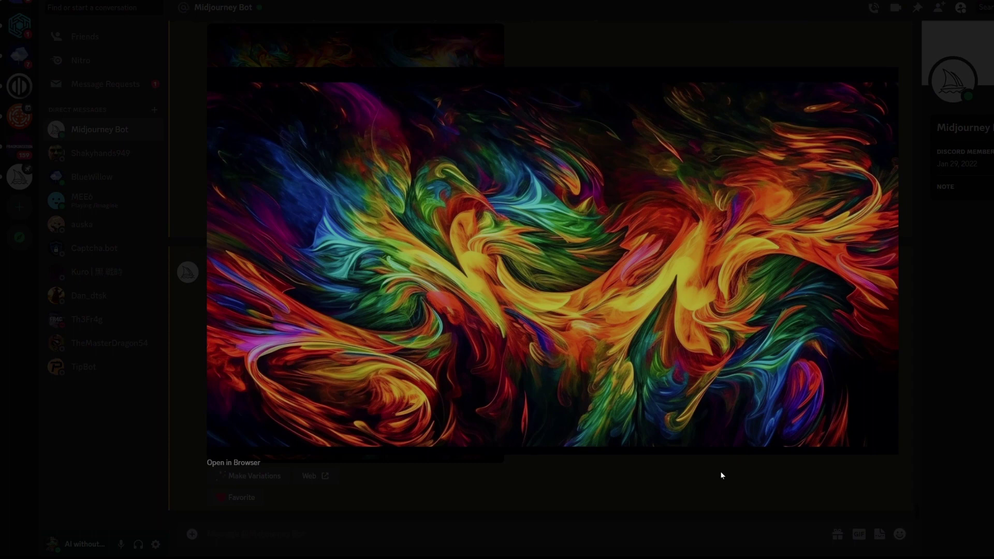
pyautogui.click(723, 475)
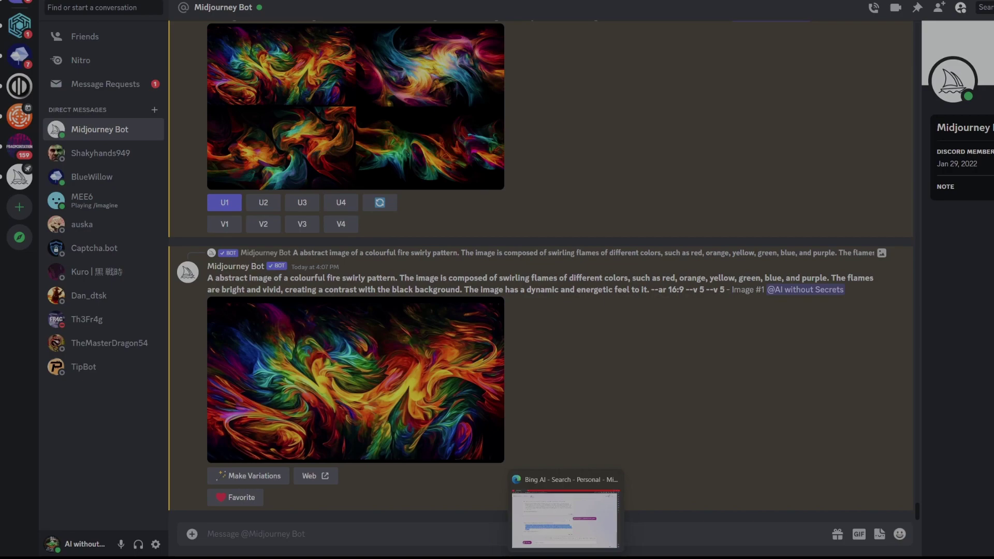
pyautogui.click(565, 510)
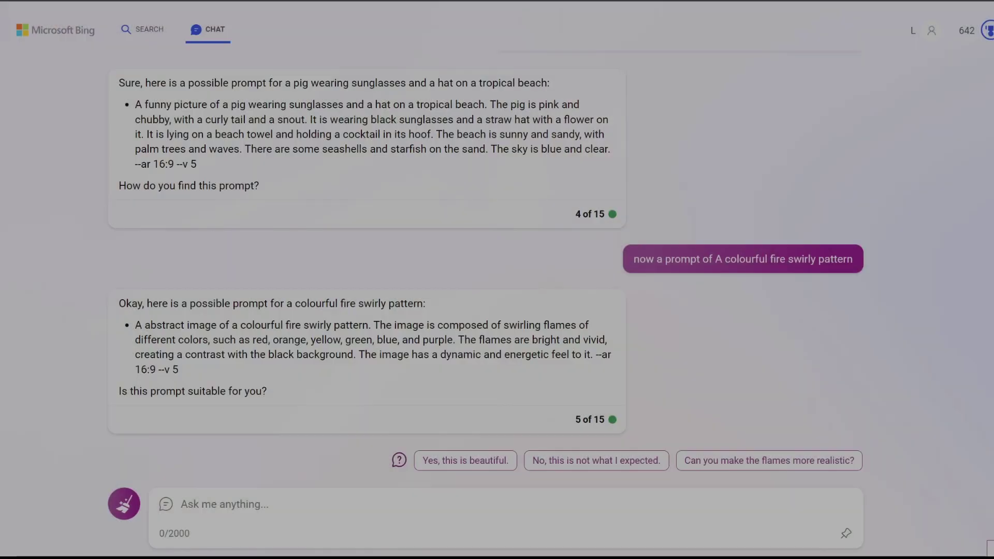
# Ask Bing to include DSLR camera settings, lenses, shutter speed and lighting in prompts.
pyautogui.write('Can you include in the prompt professional DSLR specifications and details, such as camera settings, lenses, shutter speed, and lighting after the image description?')
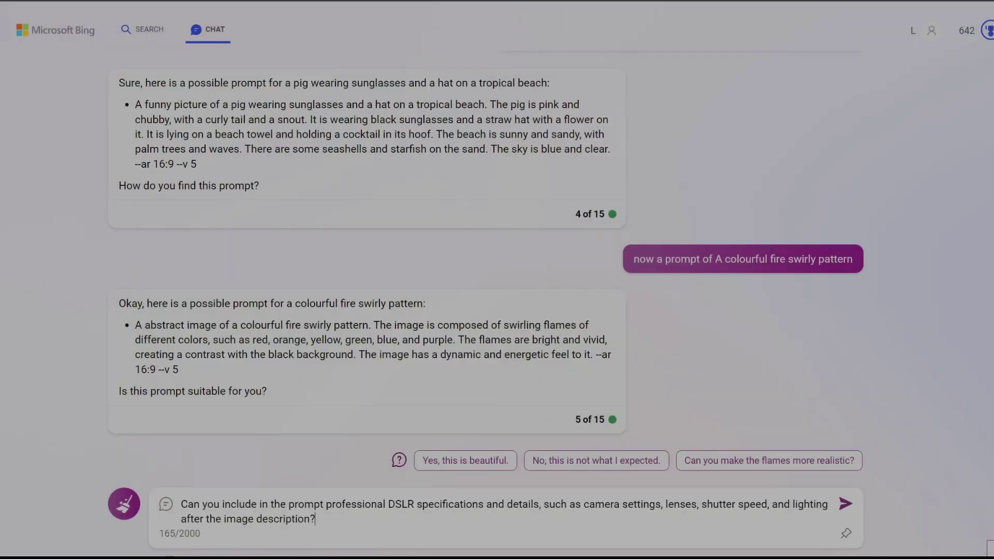
pyautogui.press('Return')
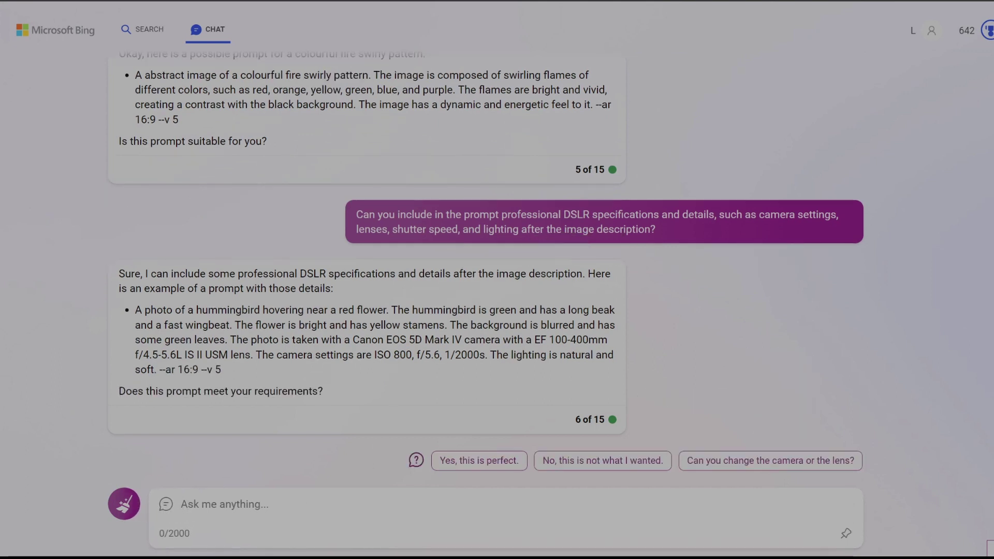
# Ask Bing for a tropical-rainforest waterfall prompt including camera details and select the returned prompt.
pyautogui.write('can you ')
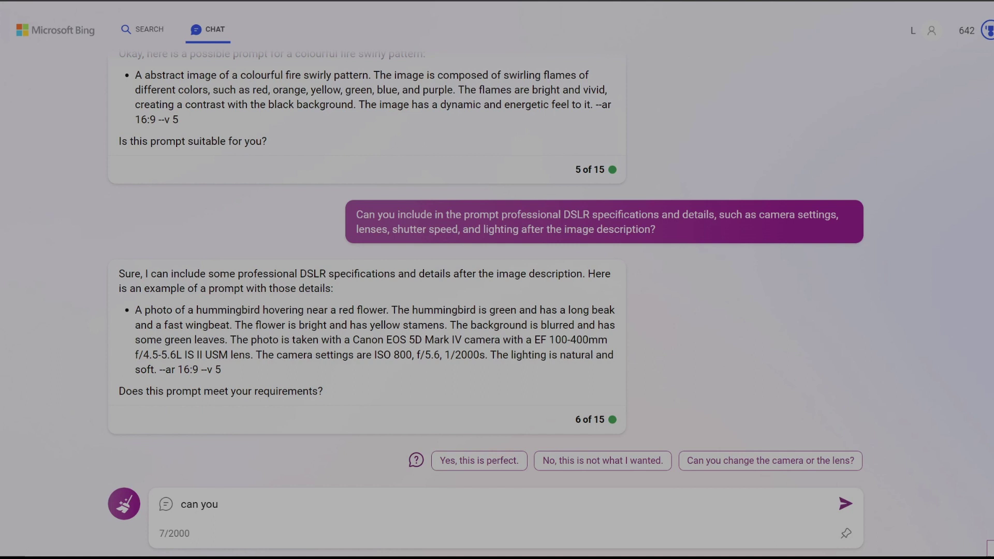
pyautogui.write('give a ')
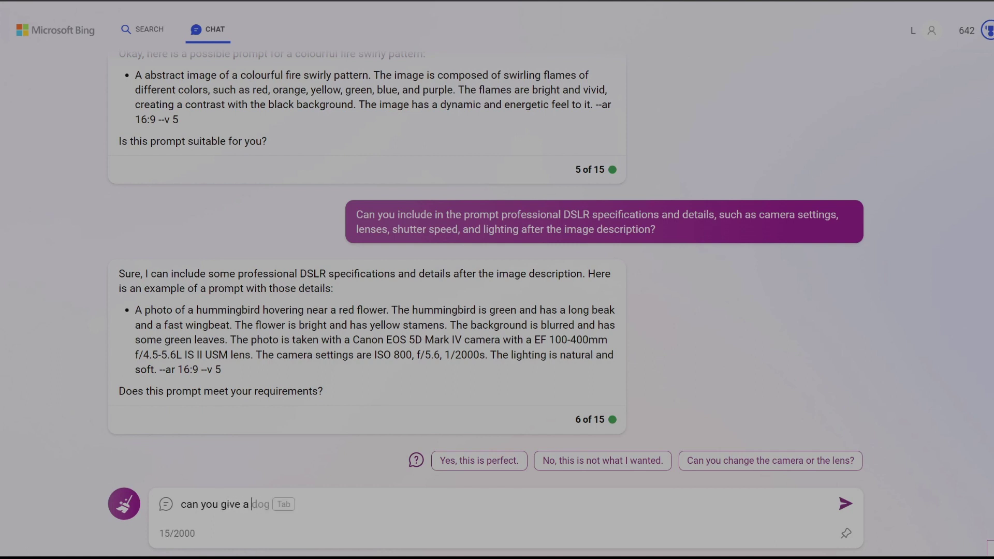
pyautogui.write('prompt for')
pyautogui.press('Tab')
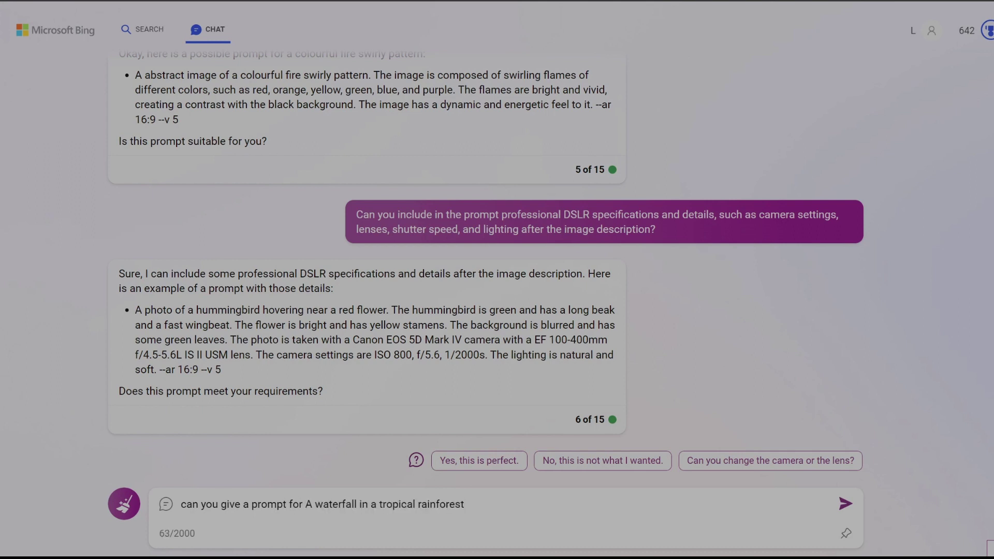
pyautogui.write('incluiding camera deta')
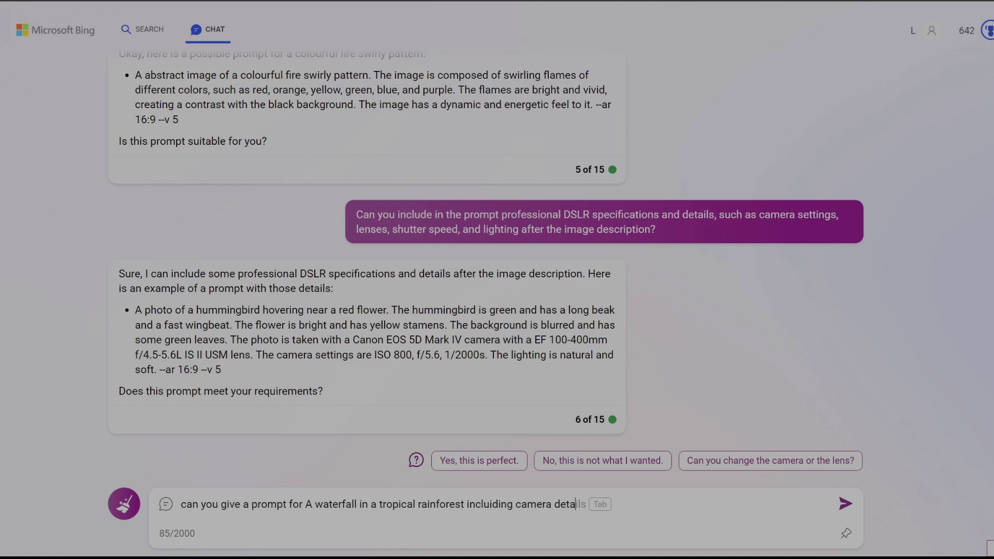
pyautogui.write('ils')
pyautogui.press('Return')
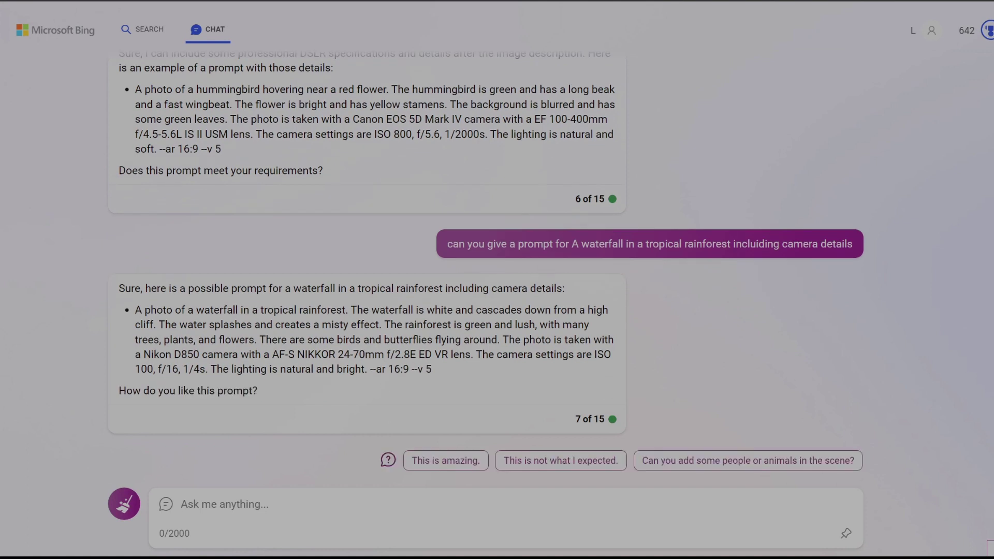
pyautogui.moveTo(444, 370); pyautogui.dragTo(135, 310)
pyautogui.hotkey('ctrl', 'c')
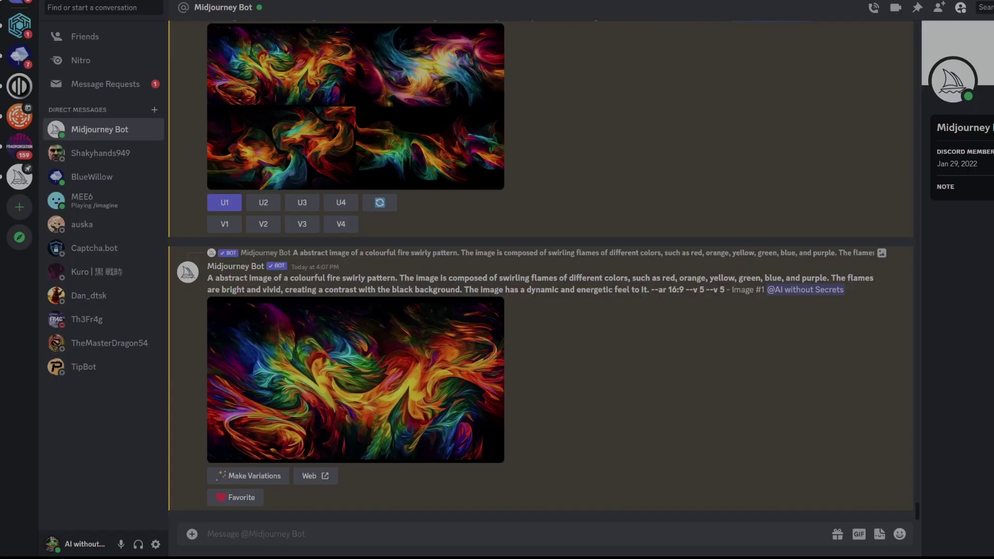
# Run Midjourney /imagine with the copied waterfall prompt.
pyautogui.write('/')
pyautogui.click(367, 338)
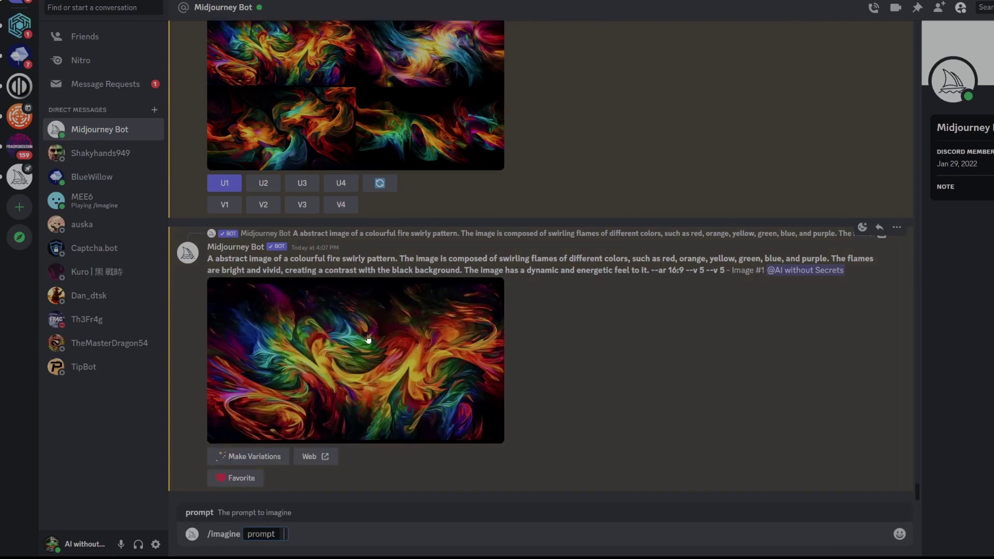
pyautogui.hotkey('ctrl', 'v')
pyautogui.press('Return')
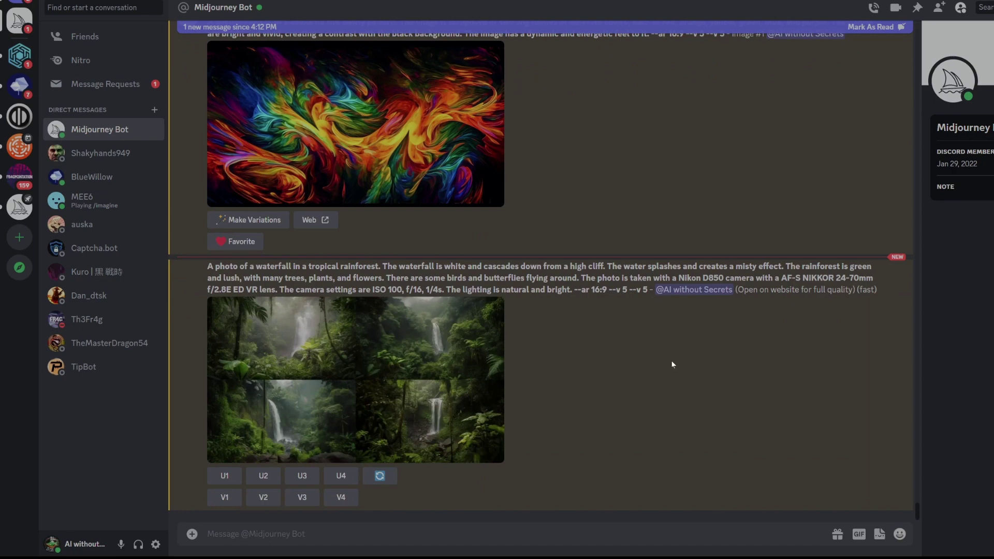
# Check the waterfall grid, upscale image #2 with U2 and view it enlarged.
pyautogui.click(437, 415)
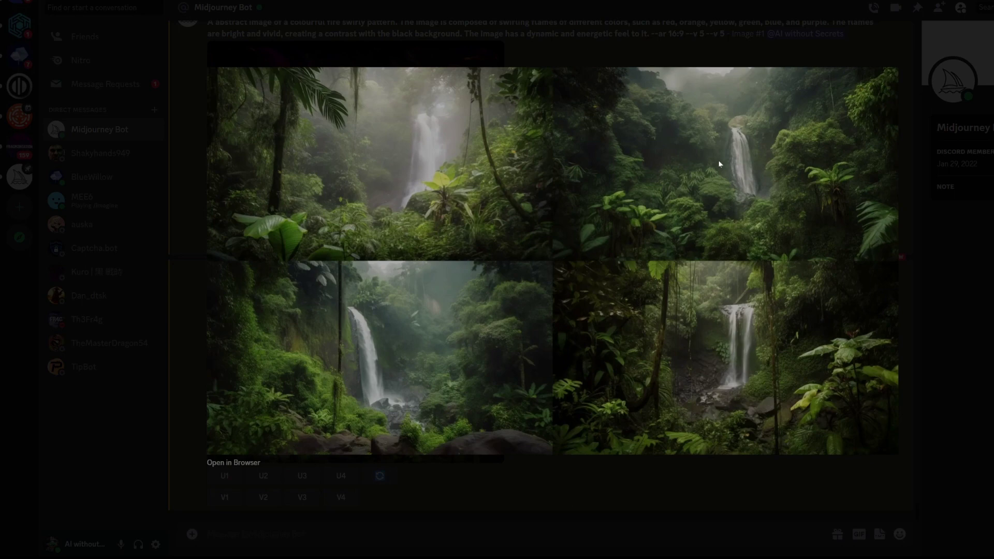
pyautogui.click(570, 500)
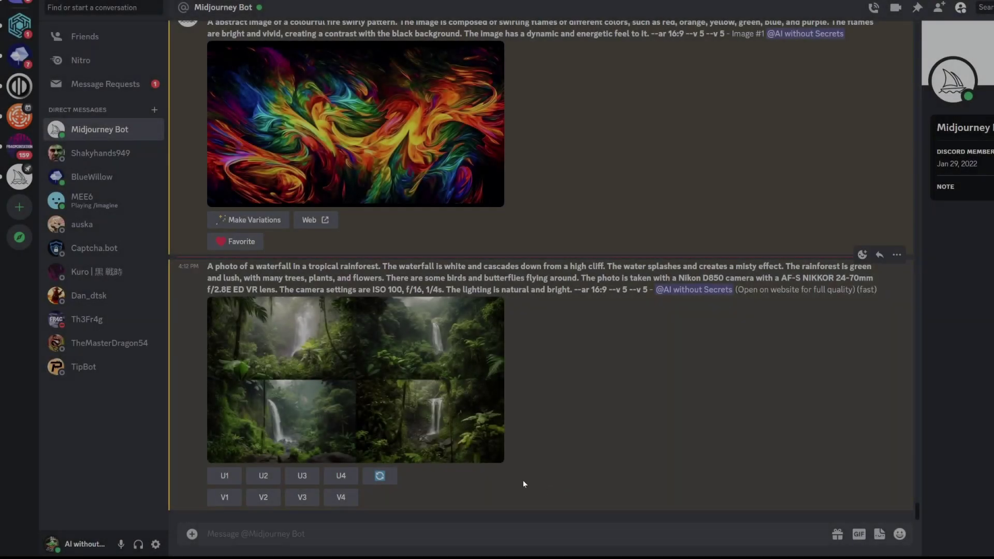
pyautogui.click(278, 481)
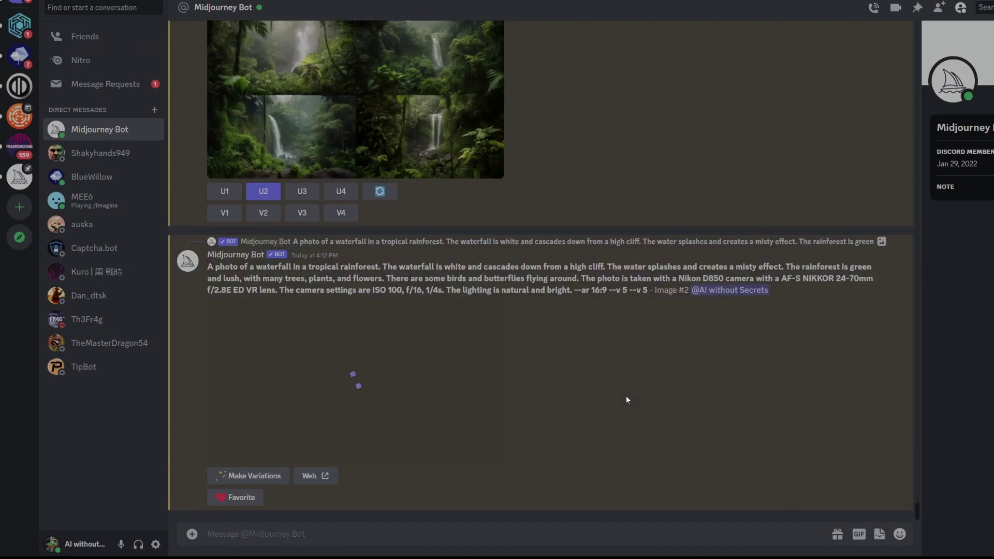
pyautogui.click(406, 397)
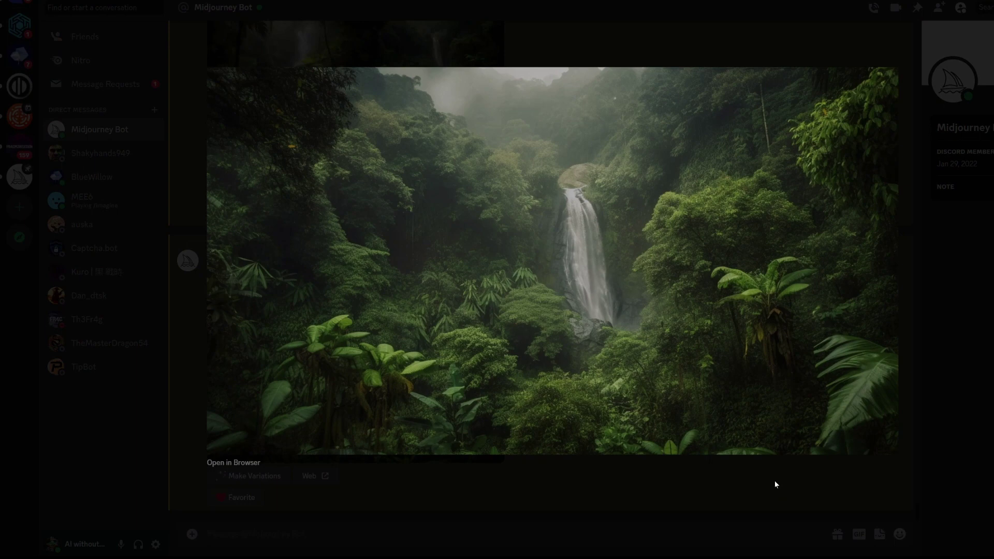
pyautogui.click(776, 484)
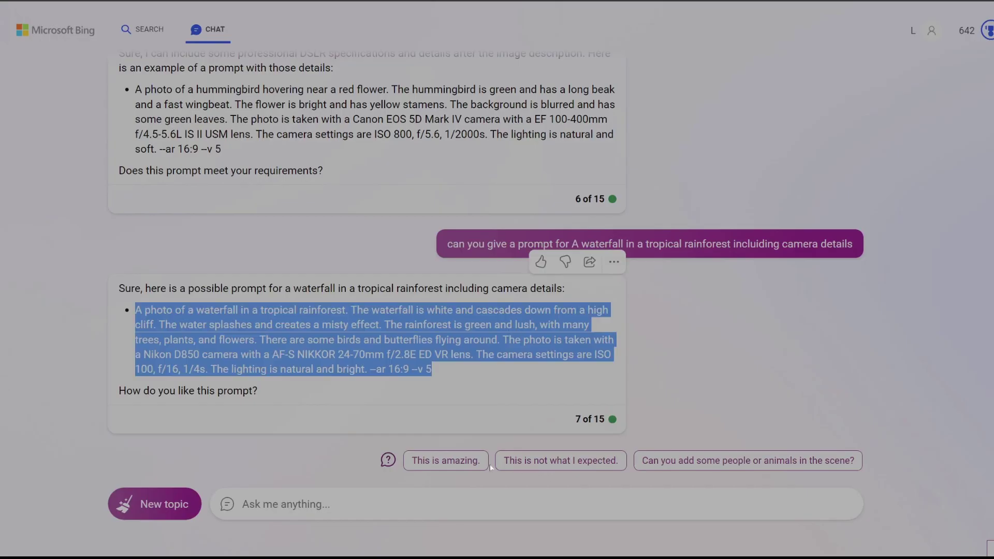
# Ask Bing 'now a prompt for' a green-eyed woman with long dark curly hair, then select the prompt.
pyautogui.click(243, 505)
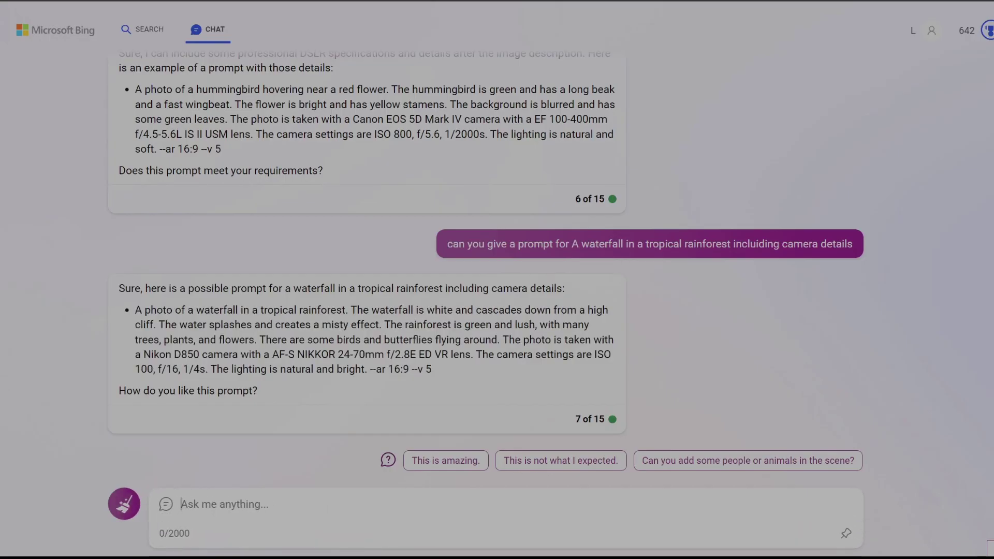
pyautogui.write('n')
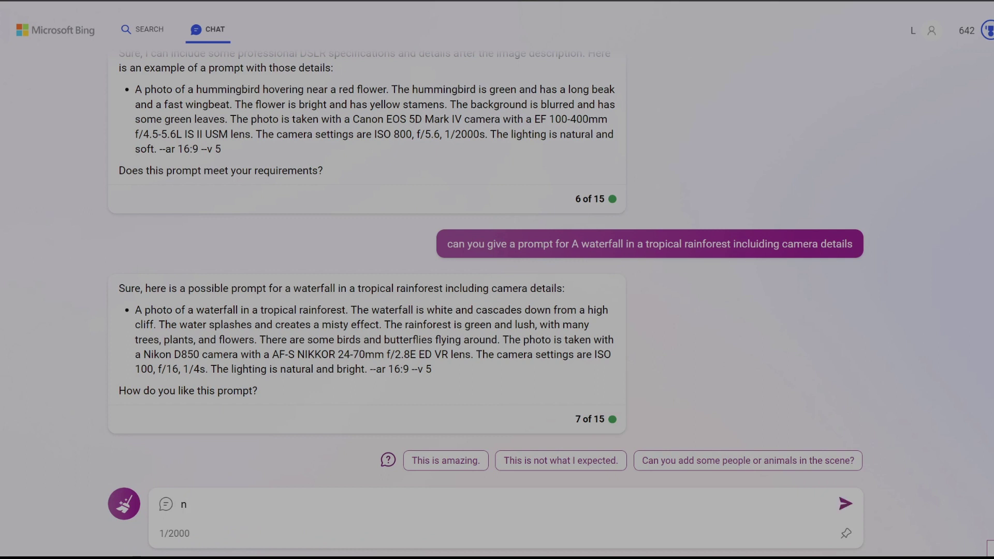
pyautogui.write('ow a promp')
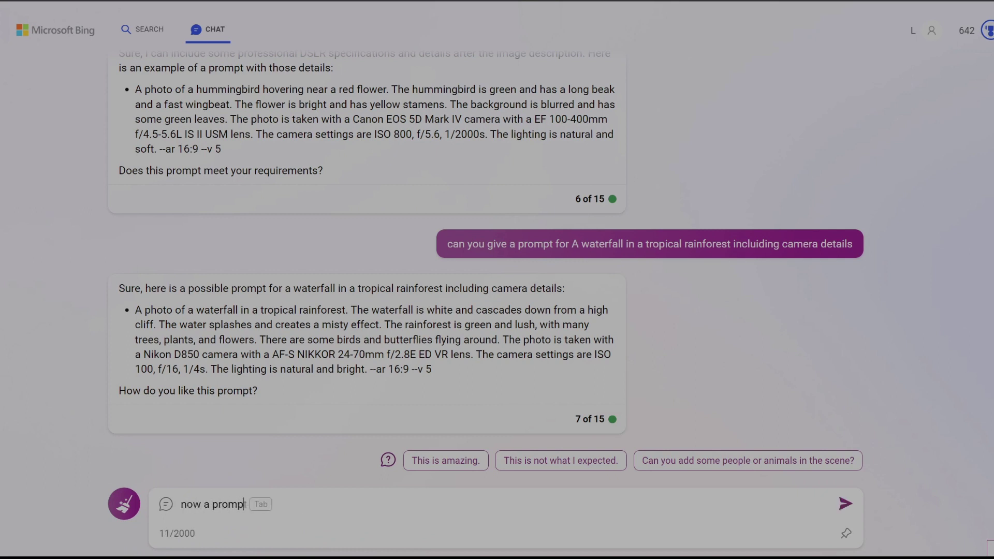
pyautogui.write('t for')
pyautogui.write('A portrait of a woman with green eyes and long dark curly hair')
pyautogui.press('Return')
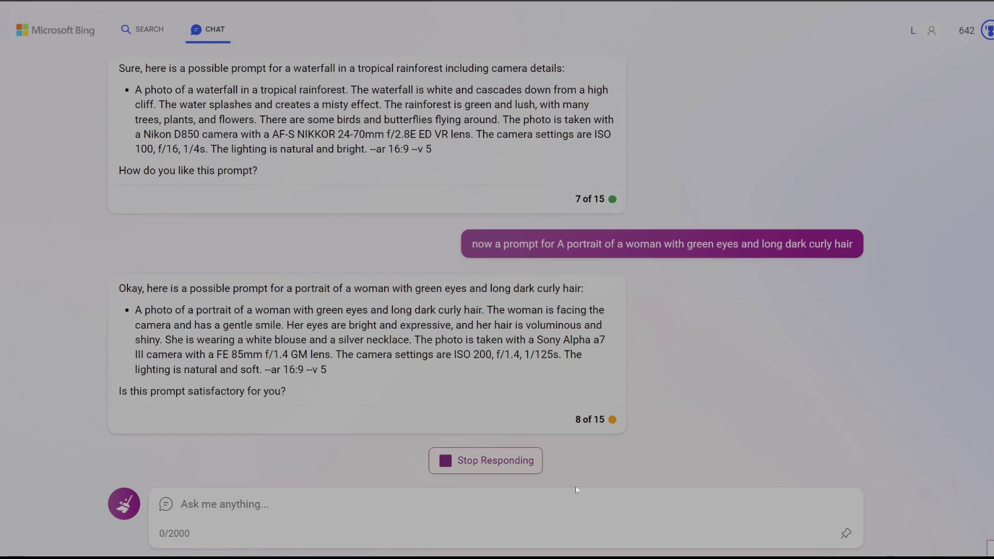
pyautogui.moveTo(351, 370); pyautogui.dragTo(135, 309)
pyautogui.hotkey('ctrl', 'c')
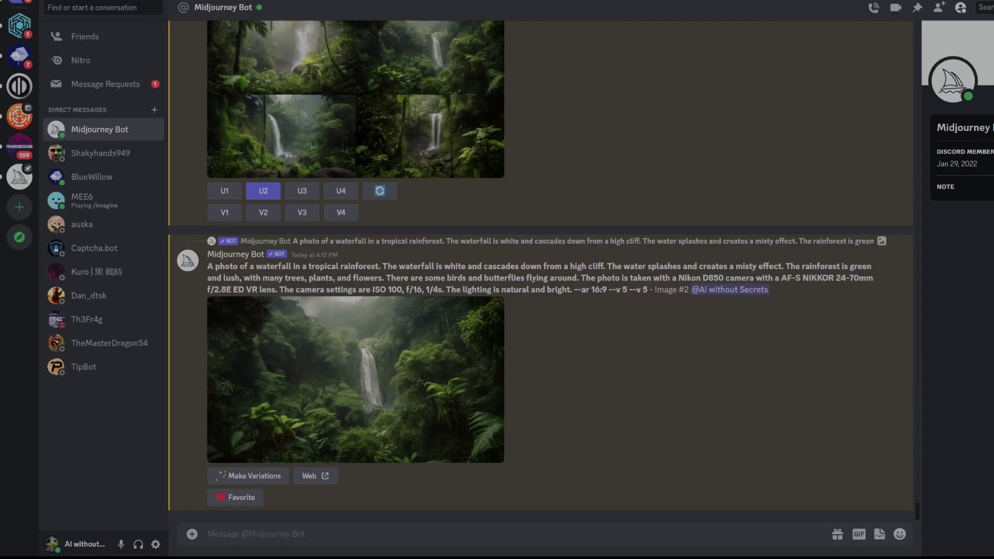
# Run Midjourney /imagine with the copied curly-haired woman portrait prompt.
pyautogui.write('/')
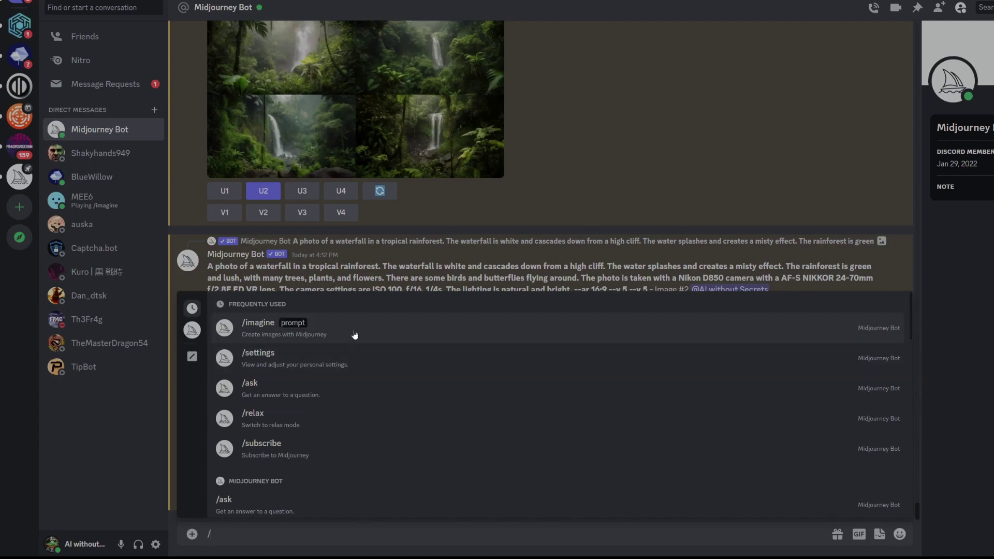
pyautogui.press('Return')
pyautogui.hotkey('ctrl', 'v')
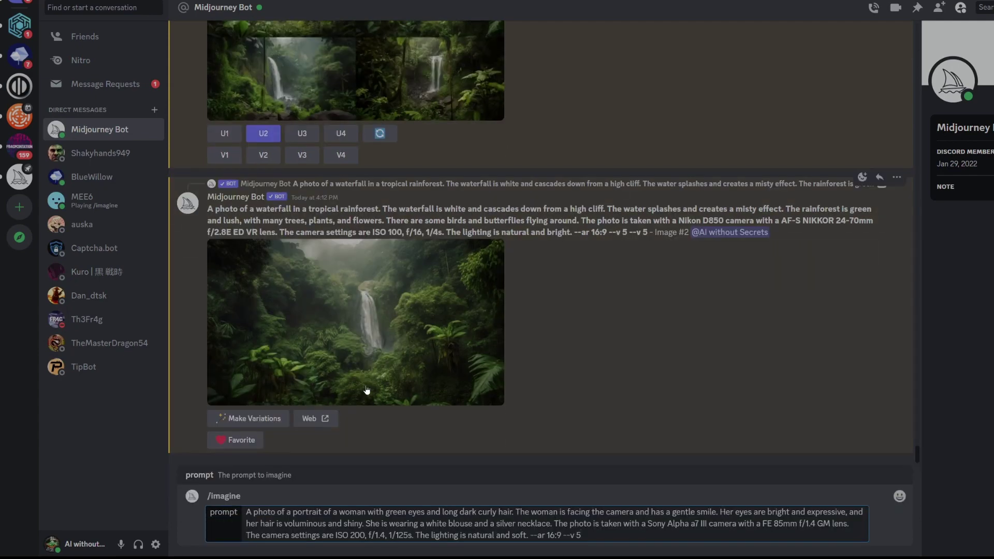
pyautogui.press('Return')
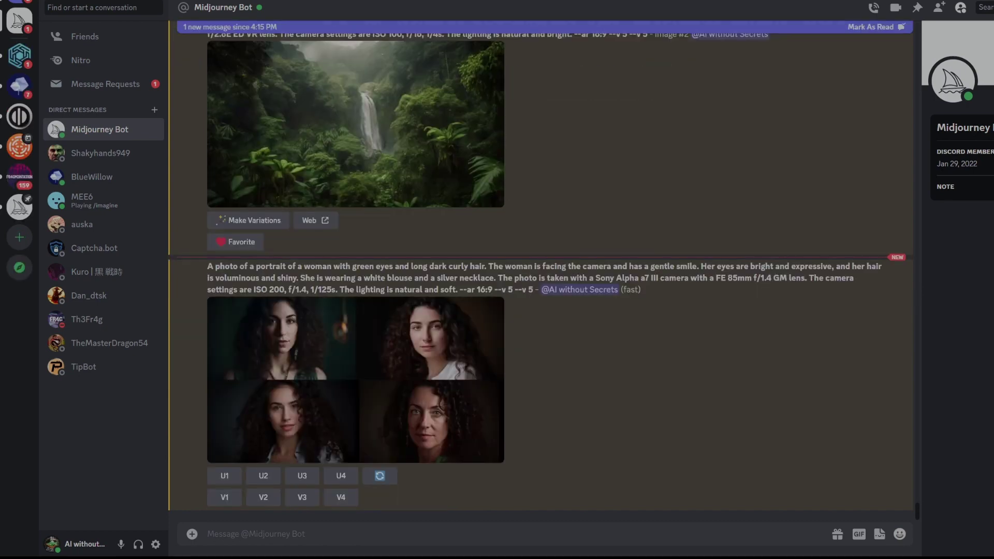
# Check the portrait grid, upscale image #3 with U3 and open it full size.
pyautogui.click(342, 401)
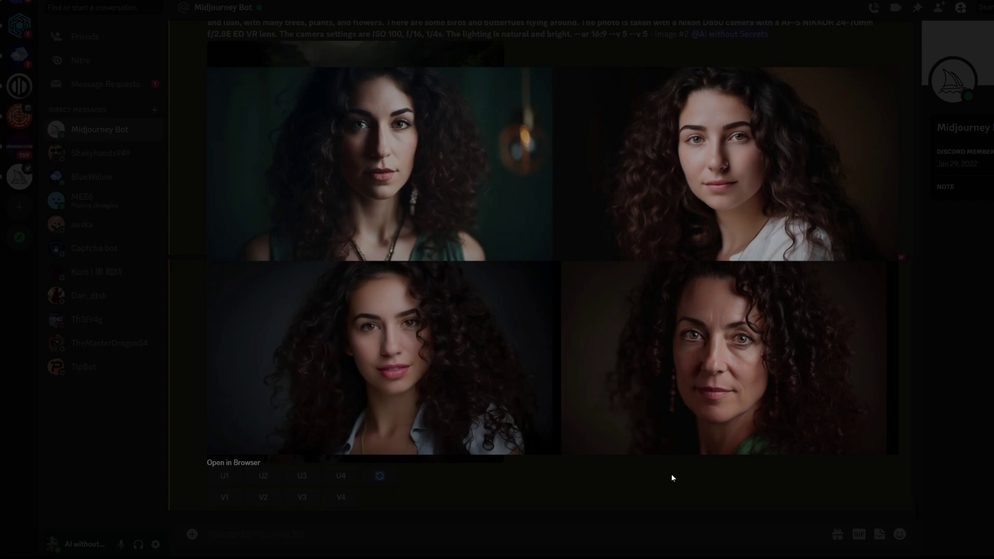
pyautogui.click(672, 474)
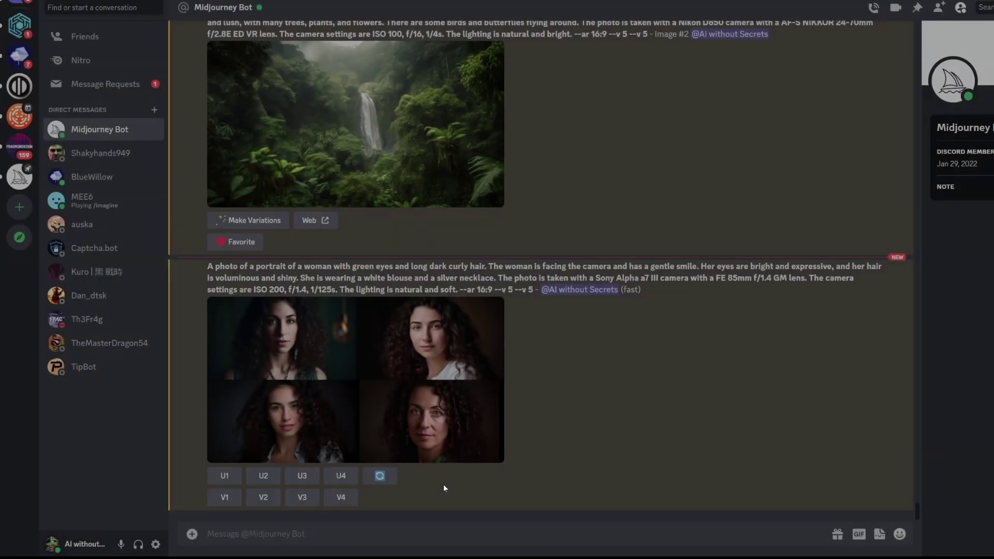
pyautogui.click(302, 476)
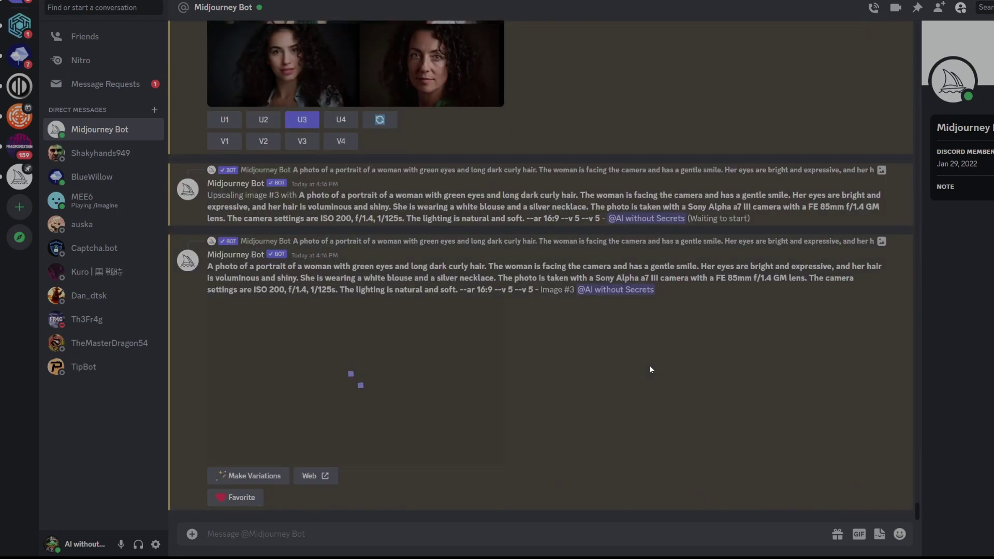
pyautogui.click(437, 431)
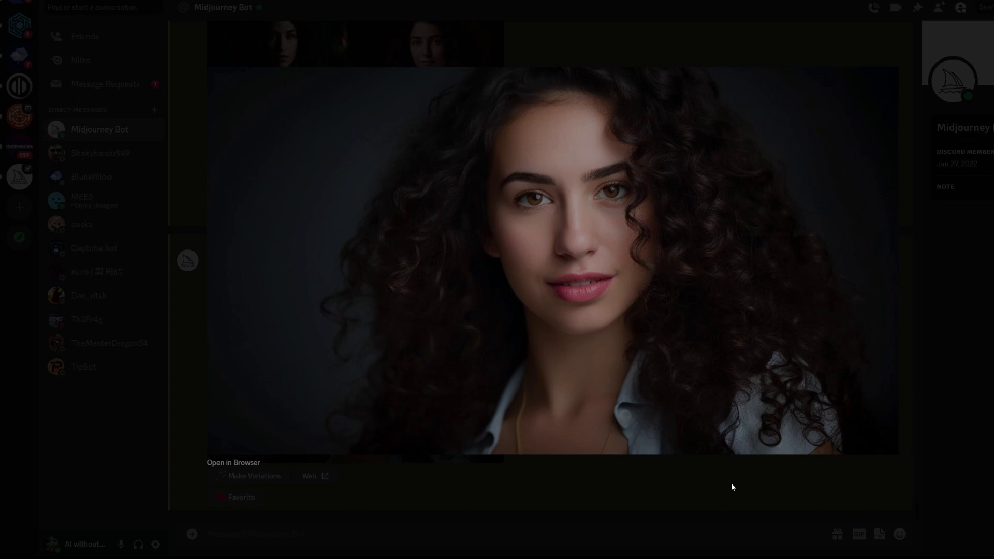
# Get a Bing Chat photo prompt for a penguin sliding on the ice (Olympus OM-D E-M1 Mark III, ISO 400) and select it.
pyautogui.click(648, 487)
pyautogui.click(566, 457)
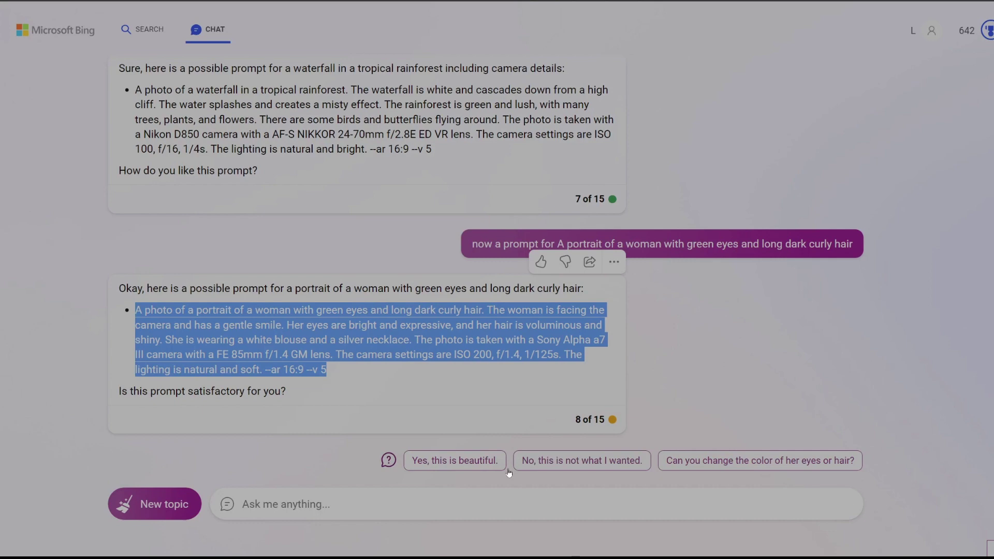
pyautogui.click(466, 504)
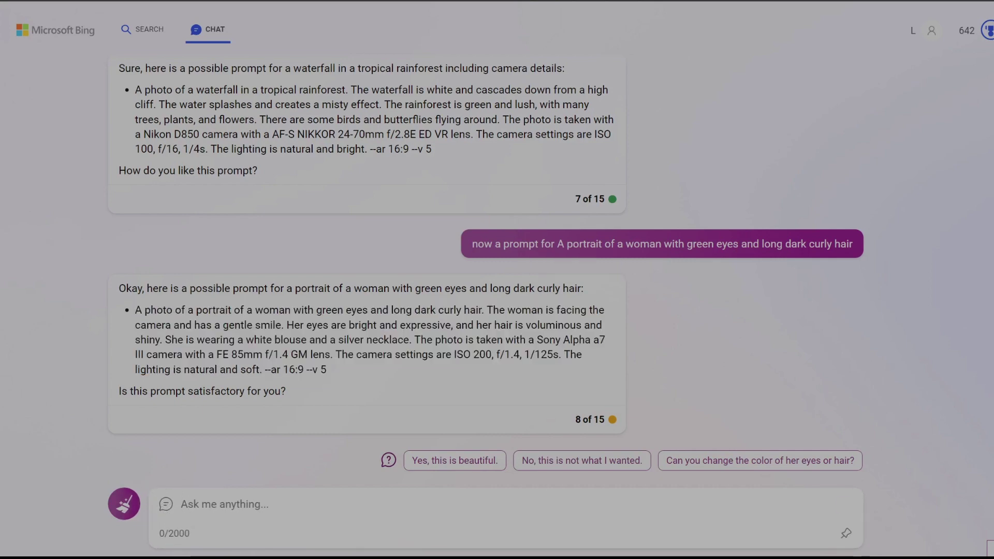
pyautogui.write('now a pro')
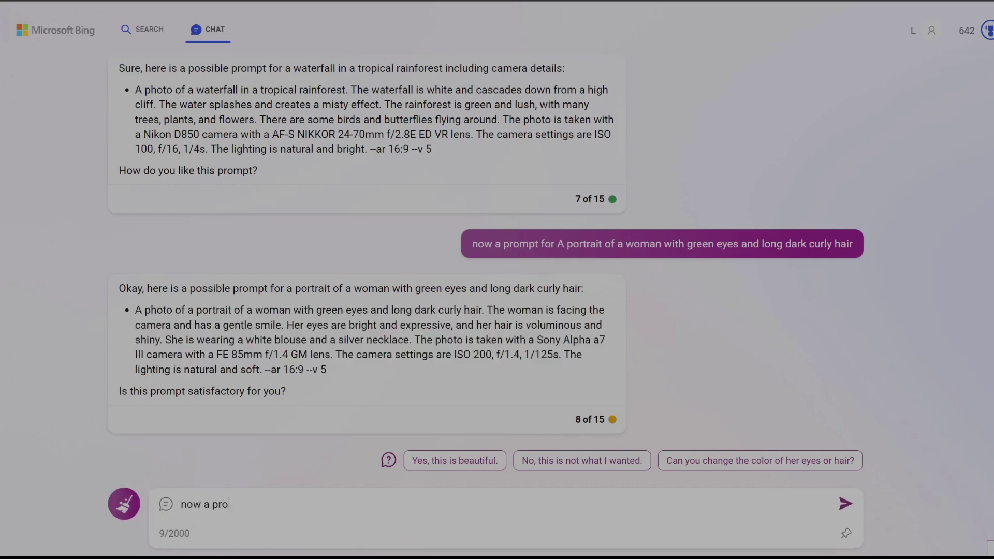
pyautogui.write('mpt ')
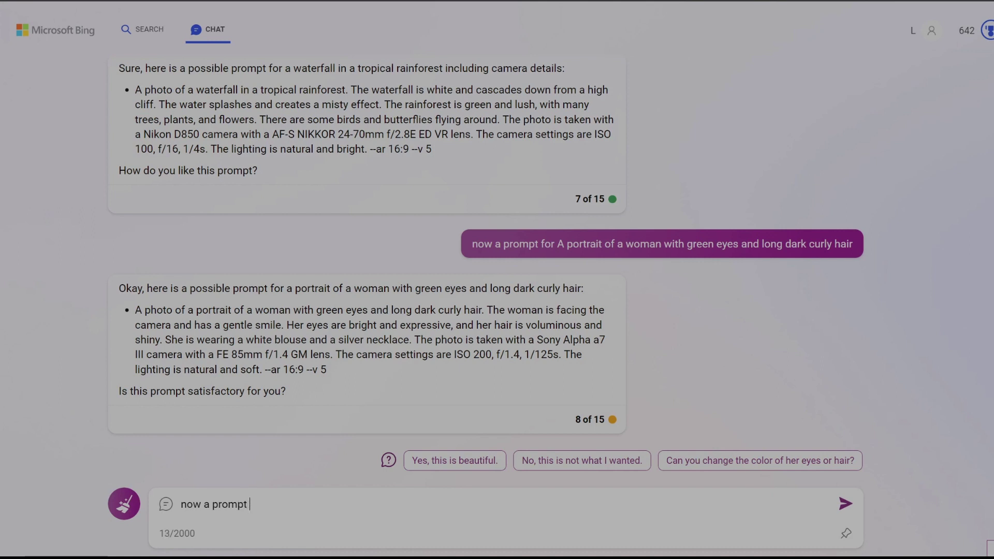
pyautogui.write('for')
pyautogui.write('A penguin sliding on the ice')
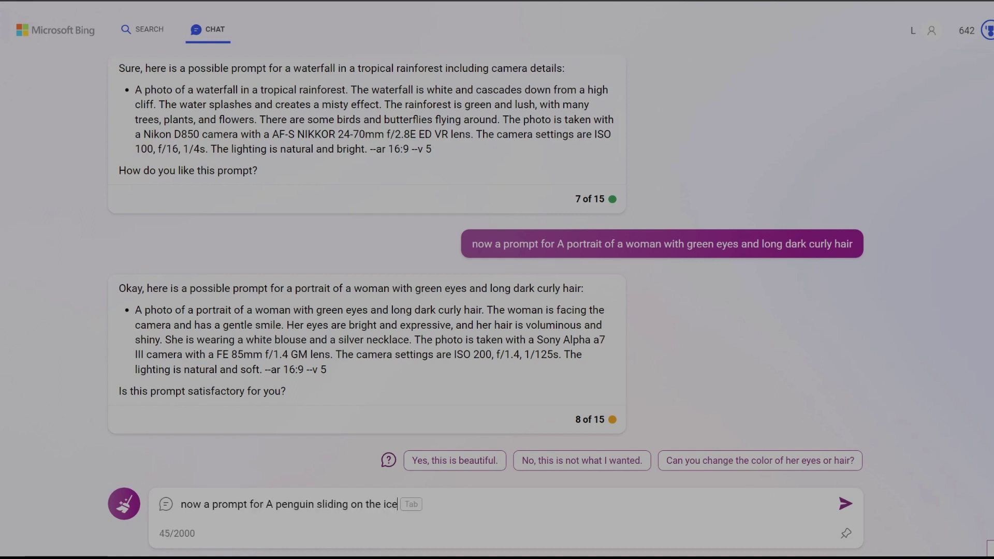
pyautogui.press('Return')
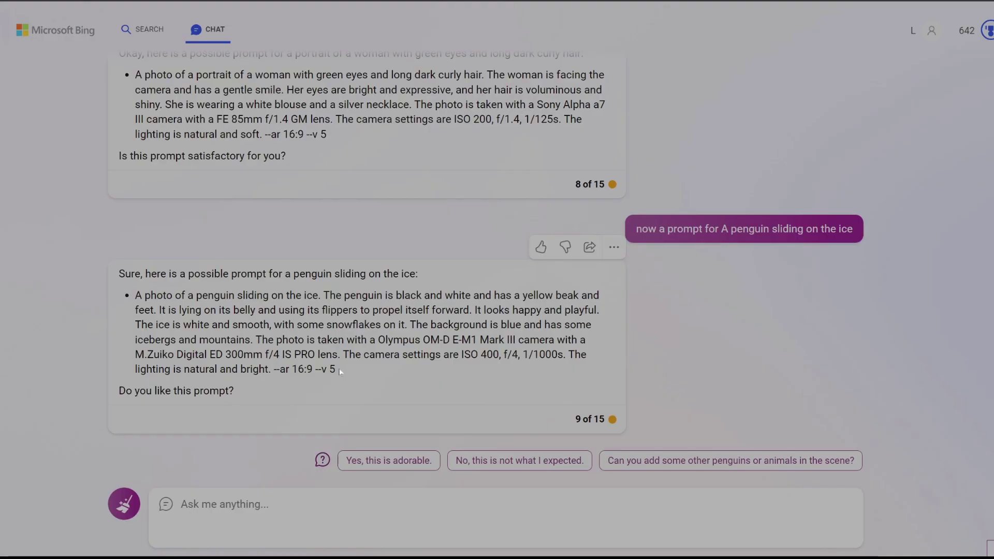
pyautogui.moveTo(336, 369); pyautogui.dragTo(135, 295)
pyautogui.hotkey('ctrl', 'c')
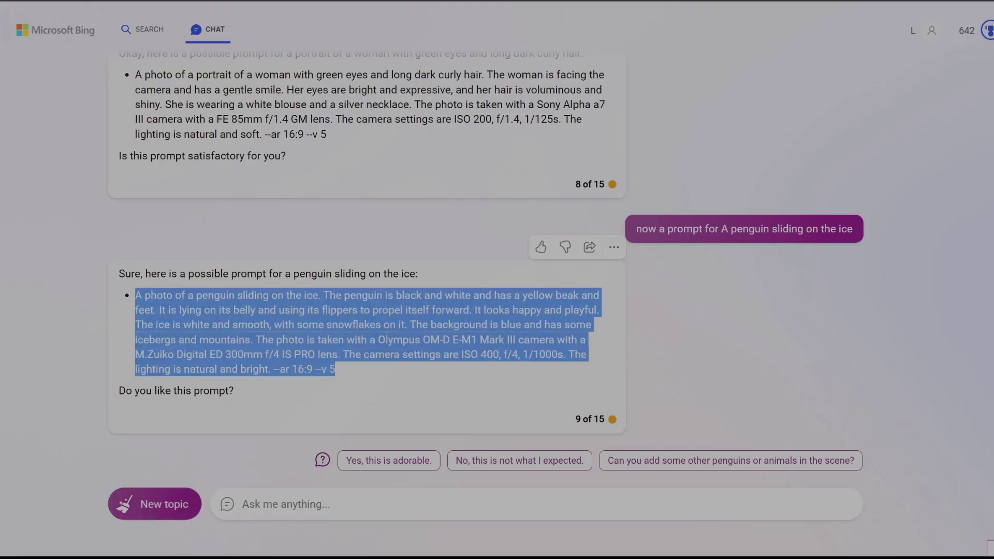
# Run /imagine in the Midjourney Bot chat with the pasted penguin prompt.
pyautogui.hotkey('alt', 'Tab')
pyautogui.write('/')
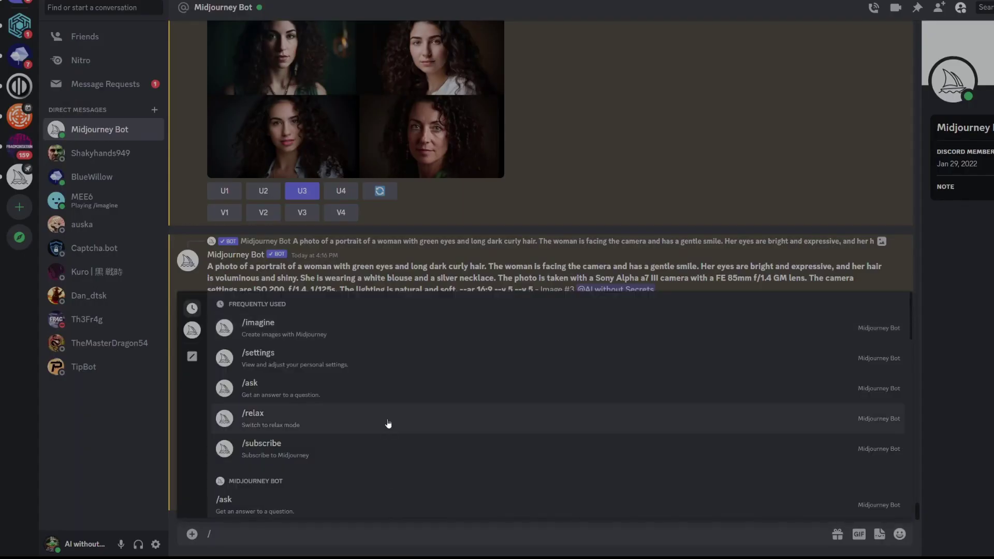
pyautogui.click(421, 333)
pyautogui.hotkey('ctrl', 'v')
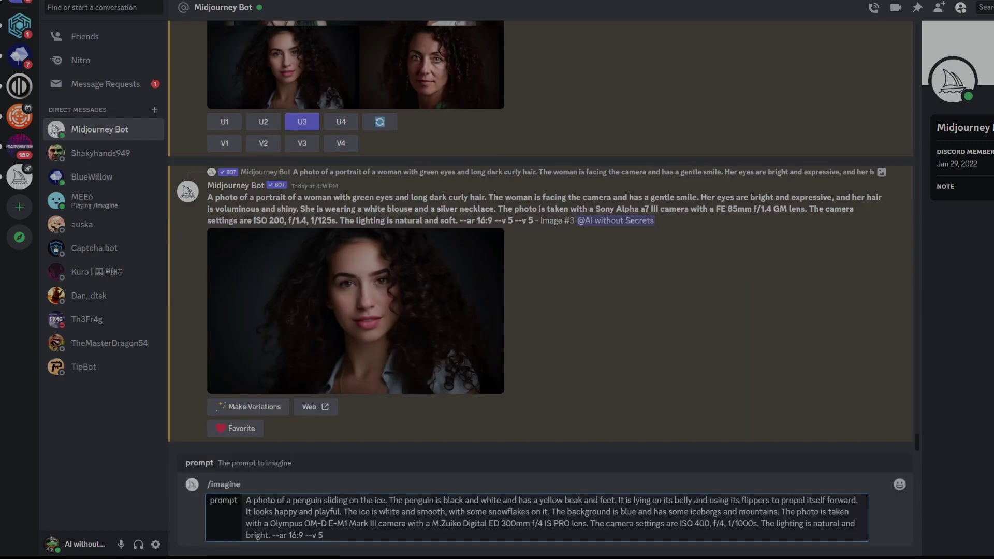
pyautogui.press('Return')
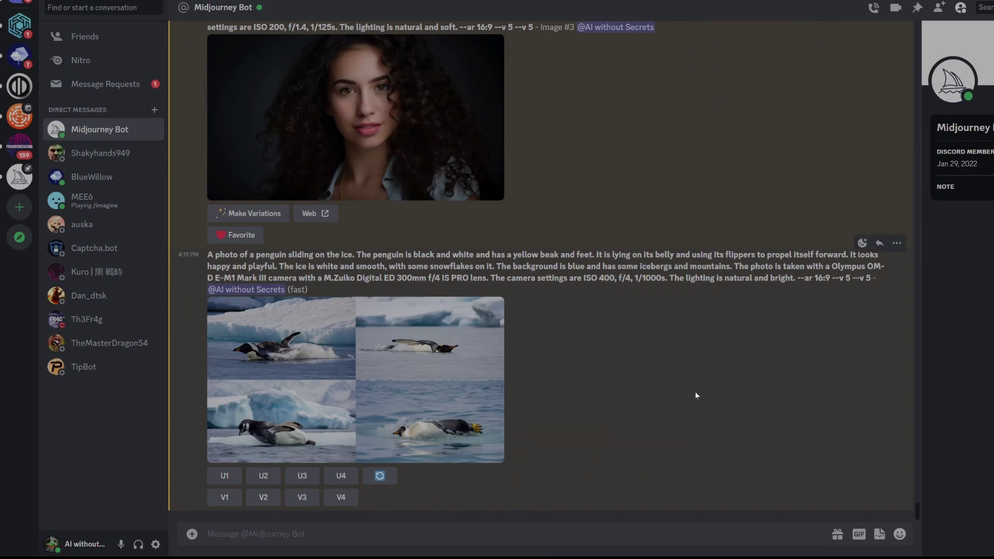
# Review the four-image penguin grid, upscale image 3 (U3), and view it enlarged.
pyautogui.click(409, 392)
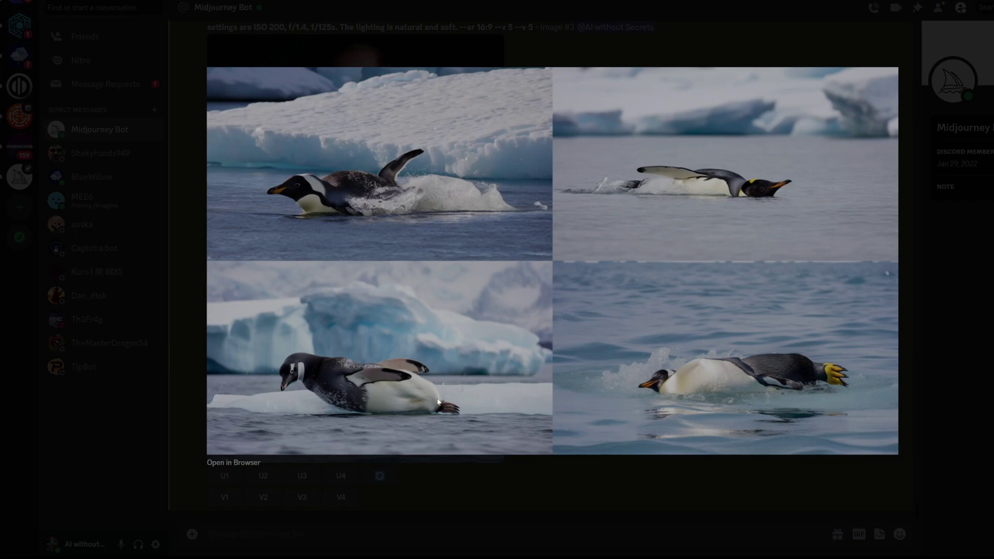
pyautogui.click(463, 483)
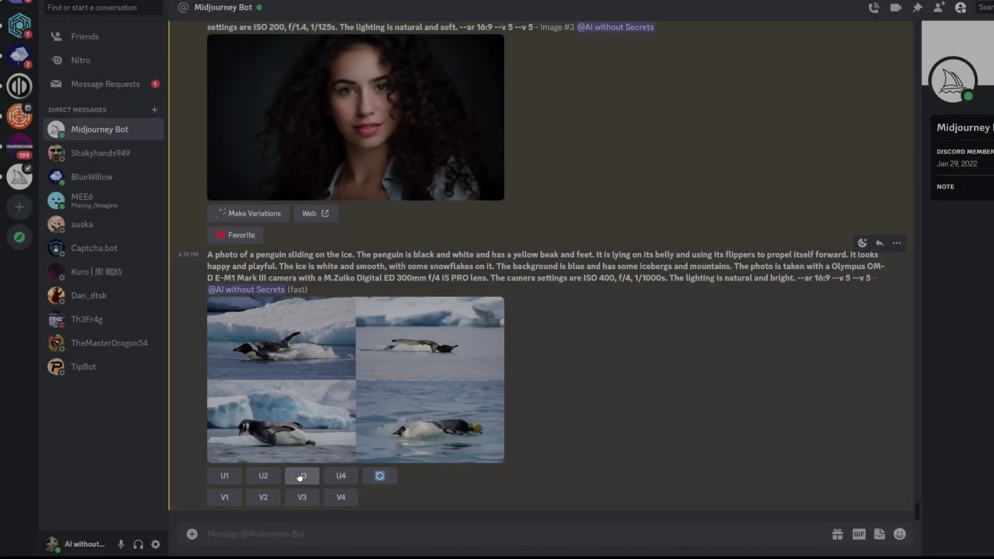
pyautogui.click(302, 477)
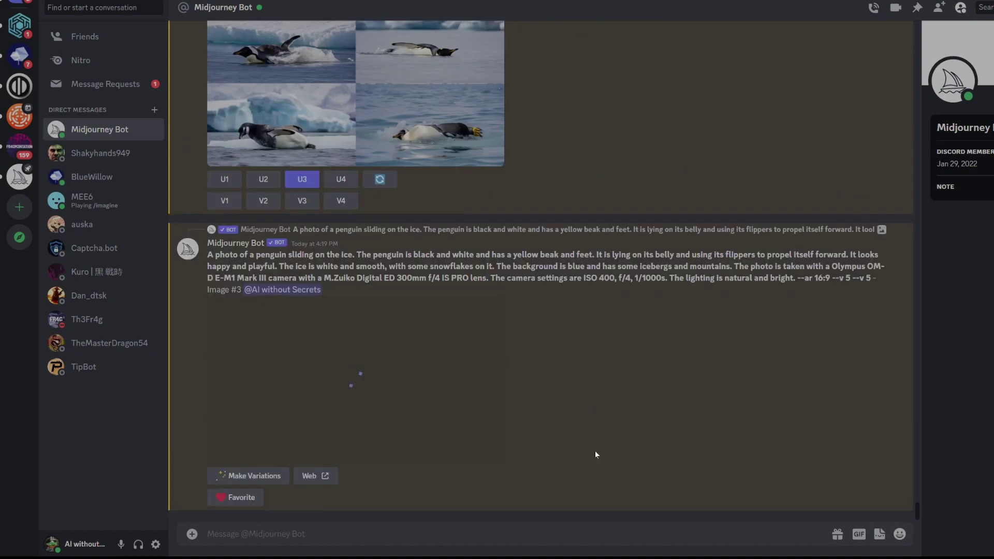
pyautogui.click(434, 388)
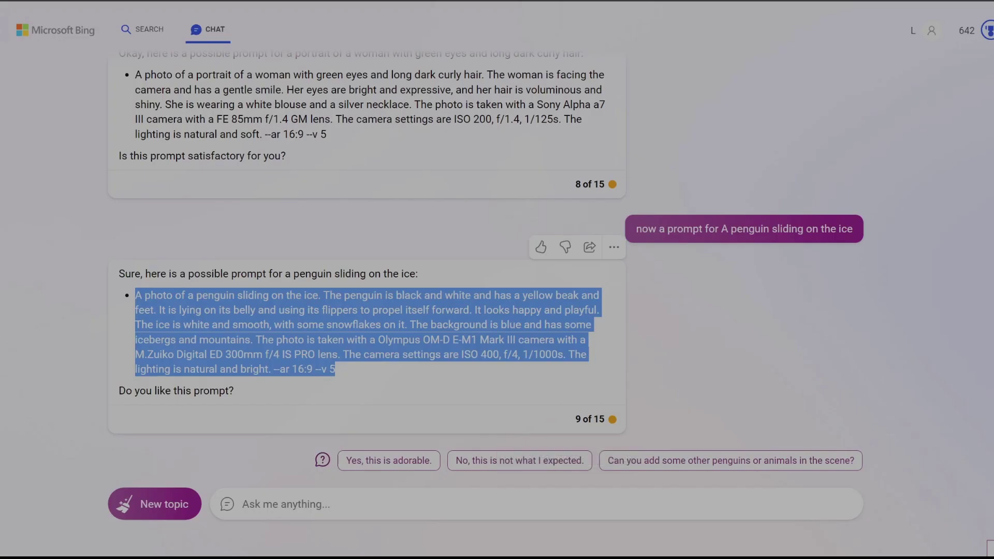
# Ask Bing Chat for a 1950's classic shiny red car prompt and select the Chevrolet Bel Air answer.
pyautogui.click(311, 505)
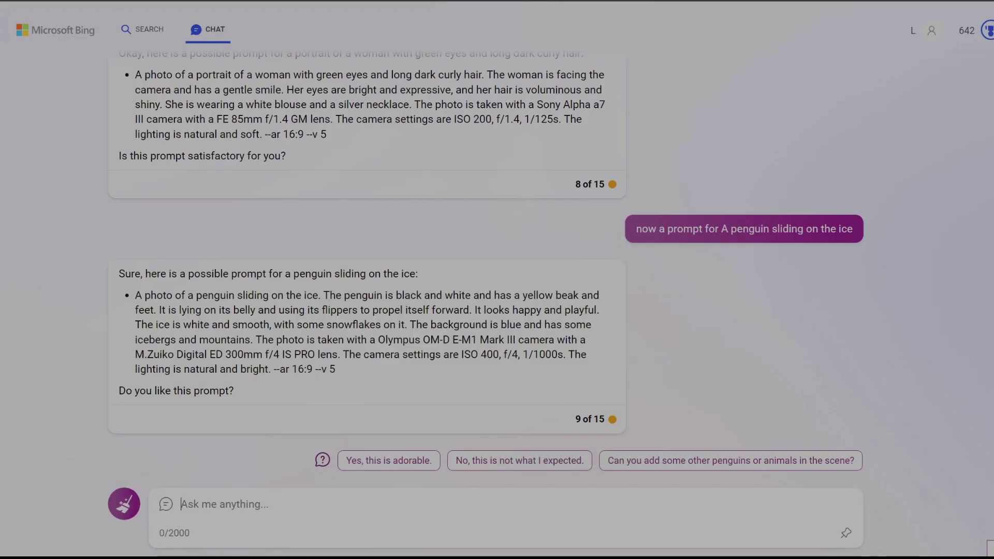
pyautogui.write('n')
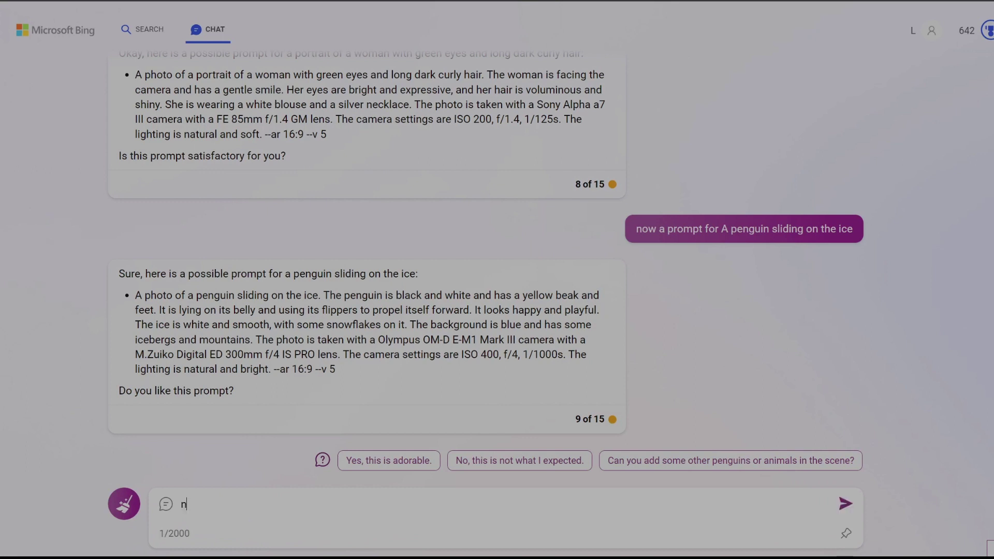
pyautogui.write('ow a prompt for')
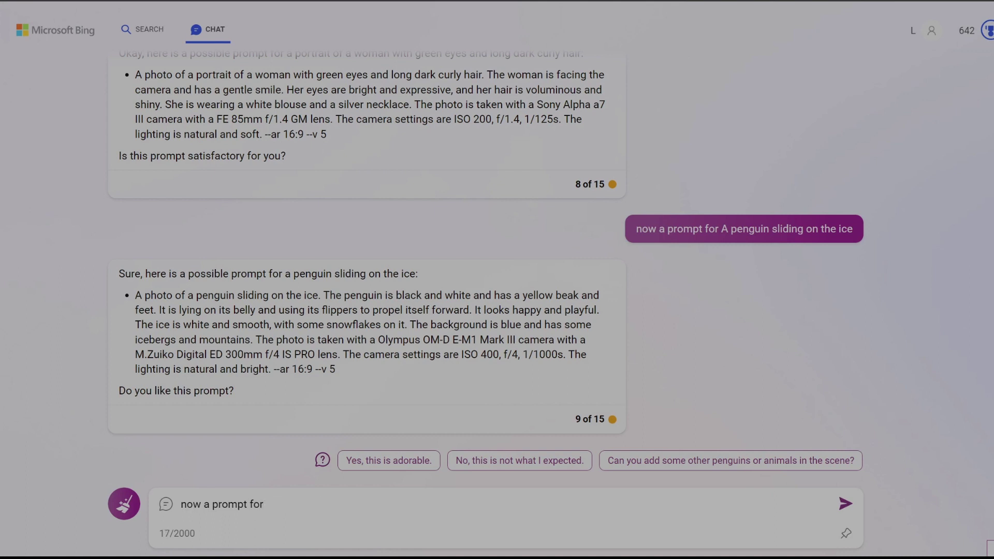
pyautogui.write('A 1950’s  classic shiny red car')
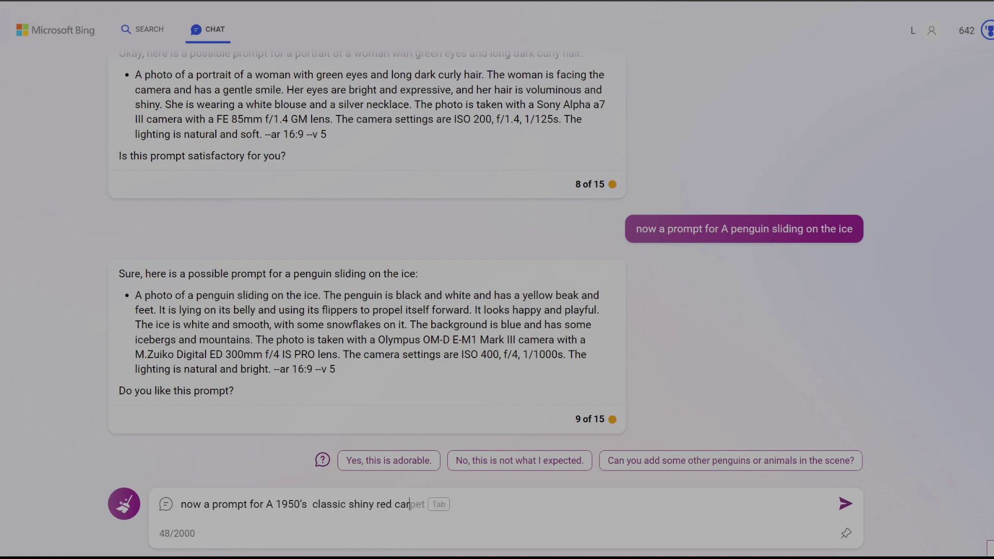
pyautogui.press('Return')
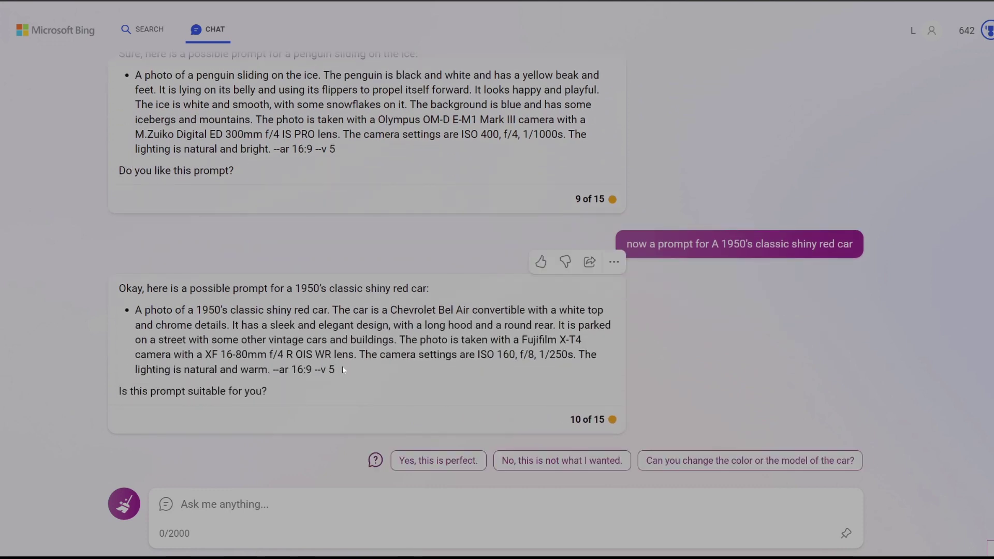
pyautogui.moveTo(326, 369); pyautogui.dragTo(134, 309)
pyautogui.hotkey('ctrl', 'c')
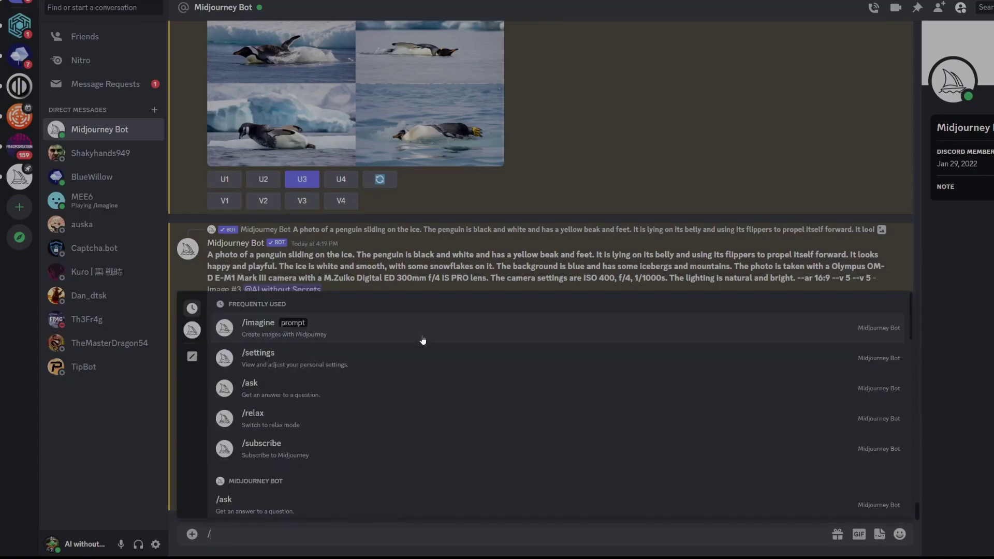
# Run /imagine with the pasted red car prompt and view the resulting four-image grid.
pyautogui.click(423, 339)
pyautogui.hotkey('ctrl', 'v')
pyautogui.press('Return')
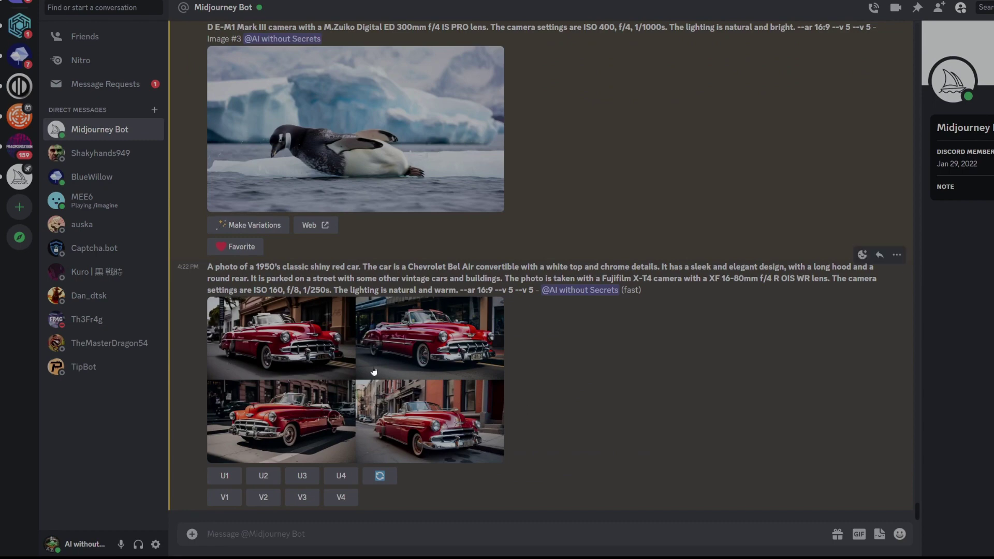
pyautogui.click(349, 363)
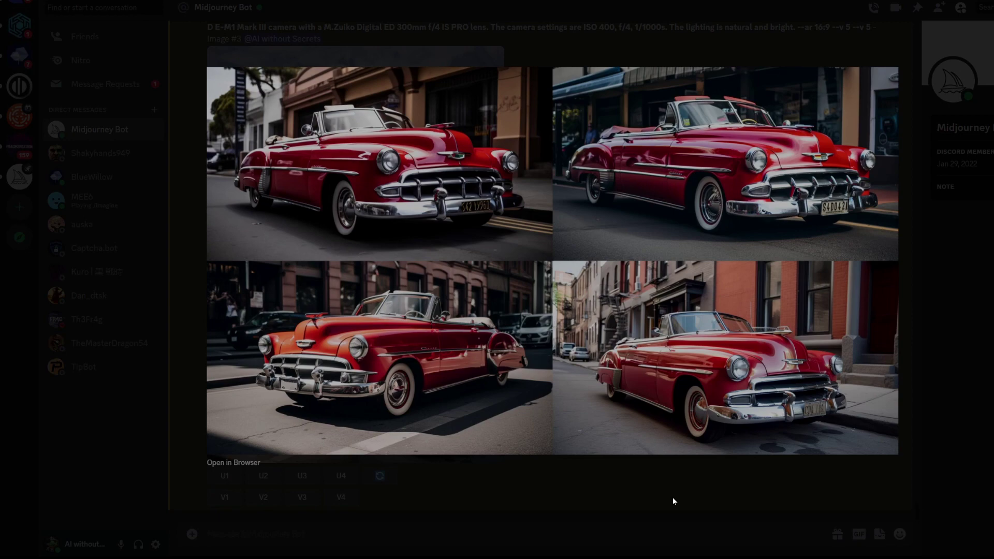
# Upscale the third red car image (U3) and view it full-size.
pyautogui.click(671, 485)
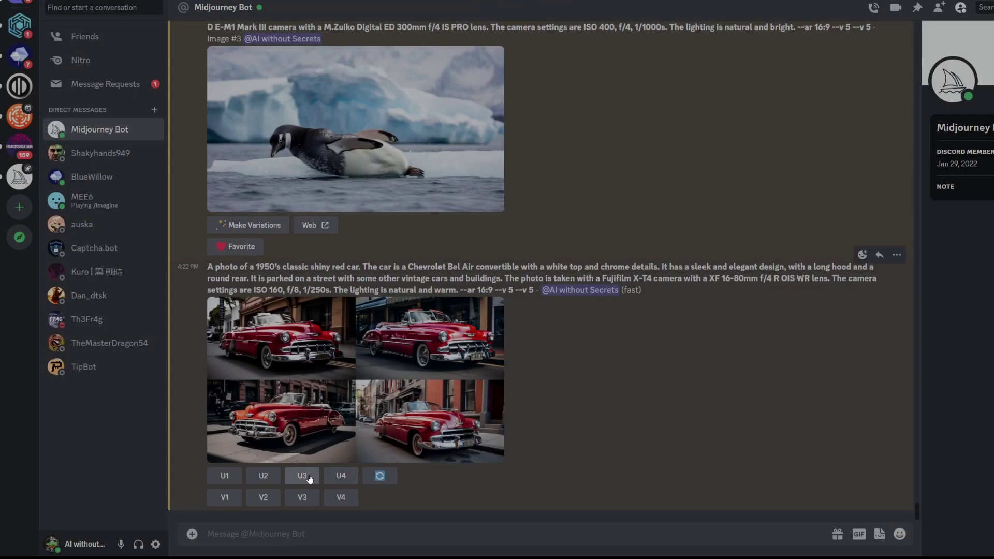
pyautogui.click(302, 476)
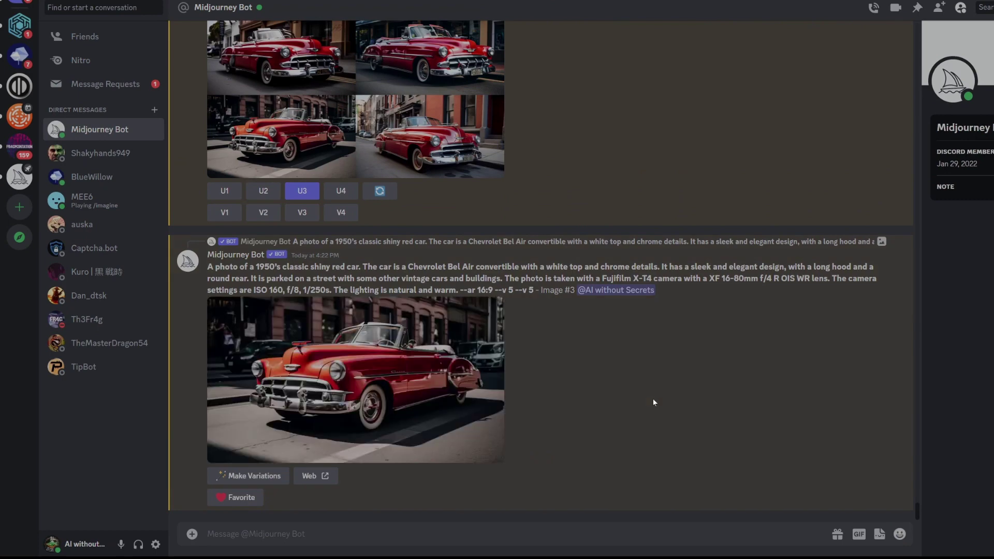
pyautogui.click(421, 415)
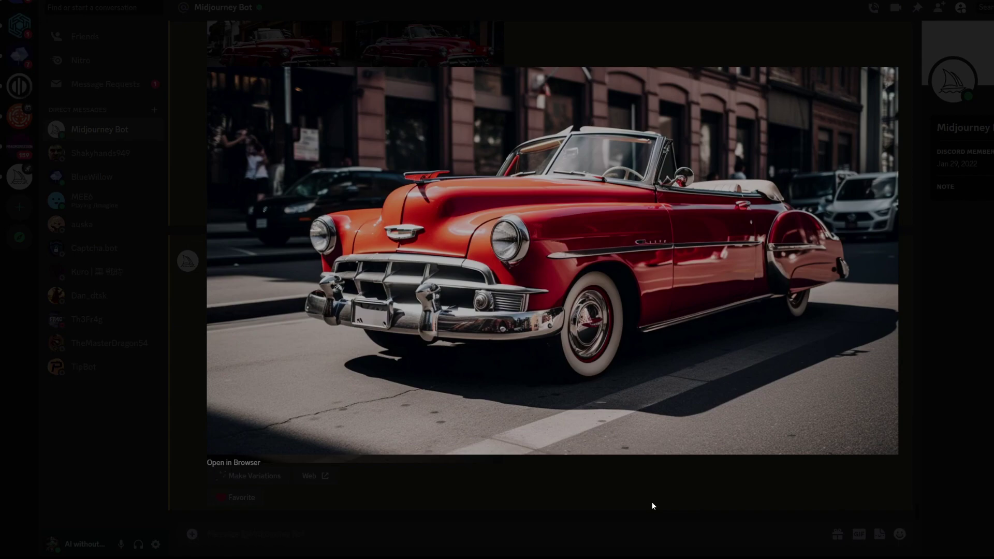
pyautogui.click(652, 503)
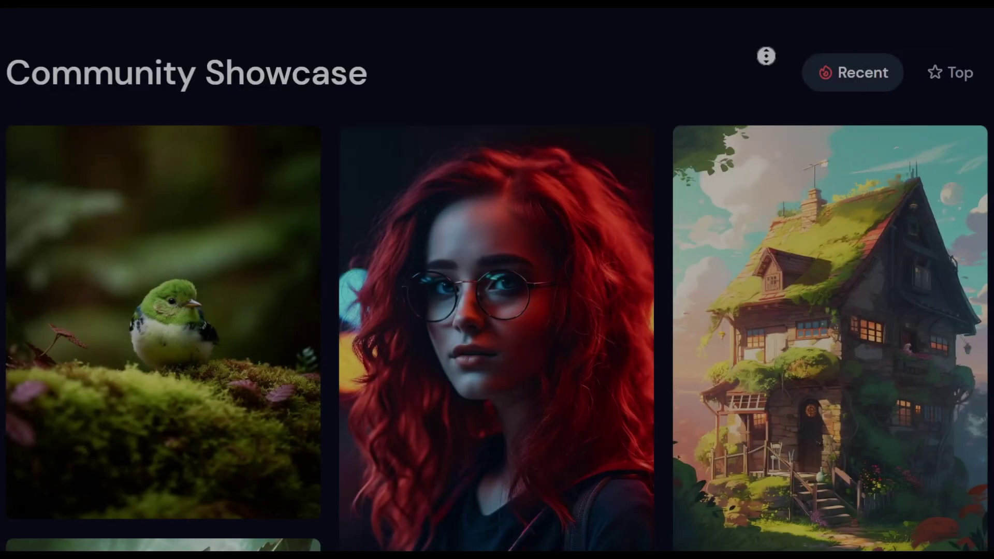
# Scroll down three notches through the Midjourney showcase page.
pyautogui.scroll(-2, 766, 56)
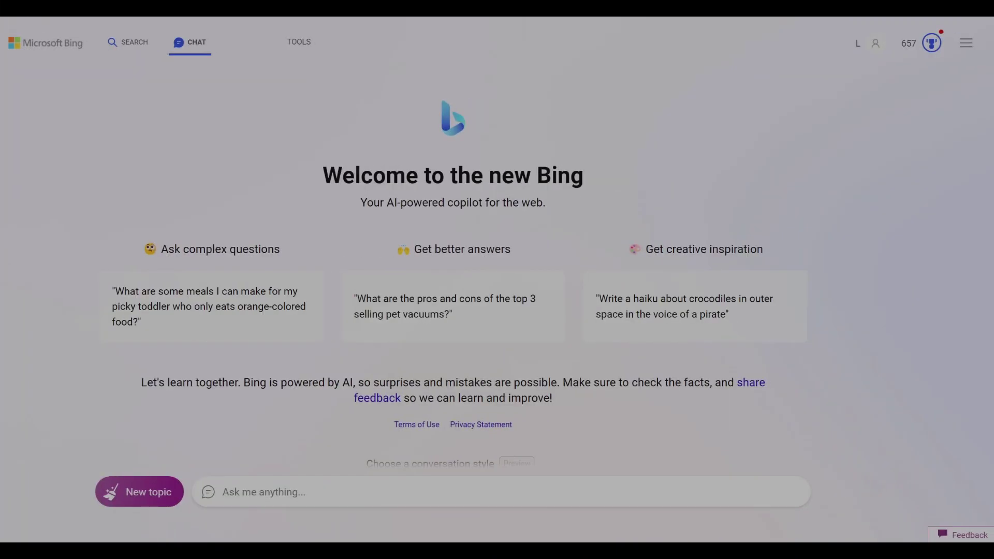
# Have Bing Chat 'Draw' the green-eyed curly-haired woman prompt, then open one portrait in Image Creator.
pyautogui.click(272, 495)
pyautogui.write('D')
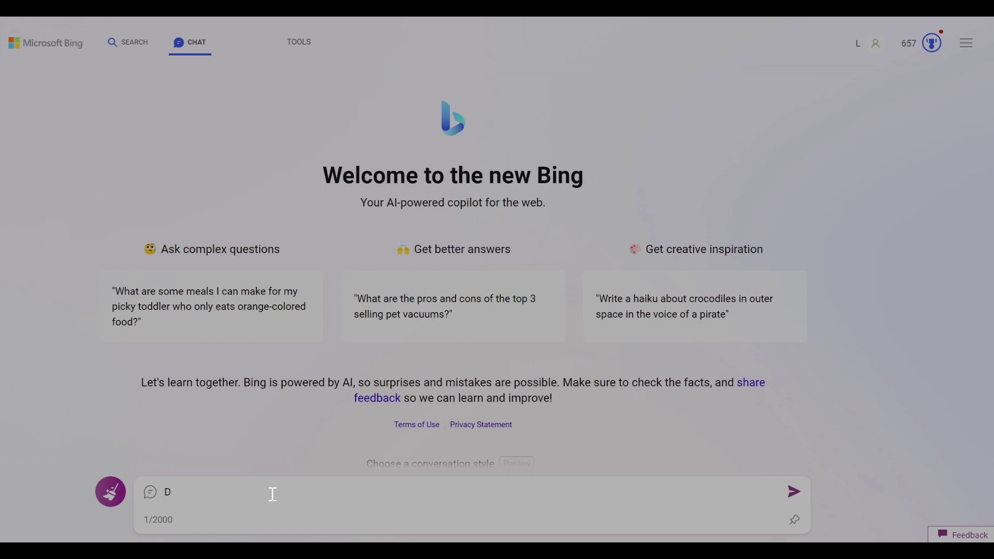
pyautogui.write('raw')
pyautogui.write('A photo of a portrait of a woman with green eyes and long dark curly hair. The woman is facing the camera and has a gentle smile. Her eyes are bright and expressive, and her hair is voluminous and shiny. She is wearing a white blouse and a silver necklace.')
pyautogui.press('Return')
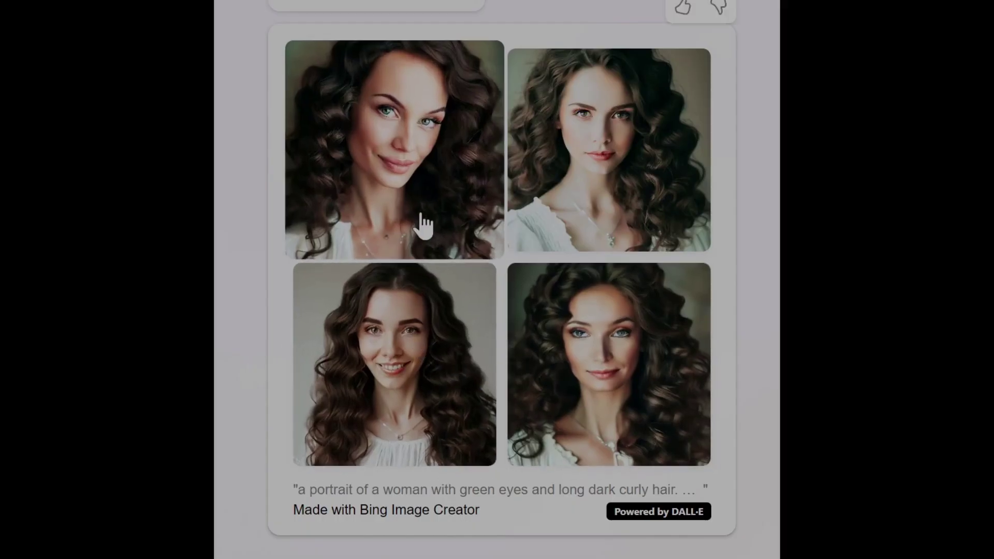
pyautogui.click(572, 204)
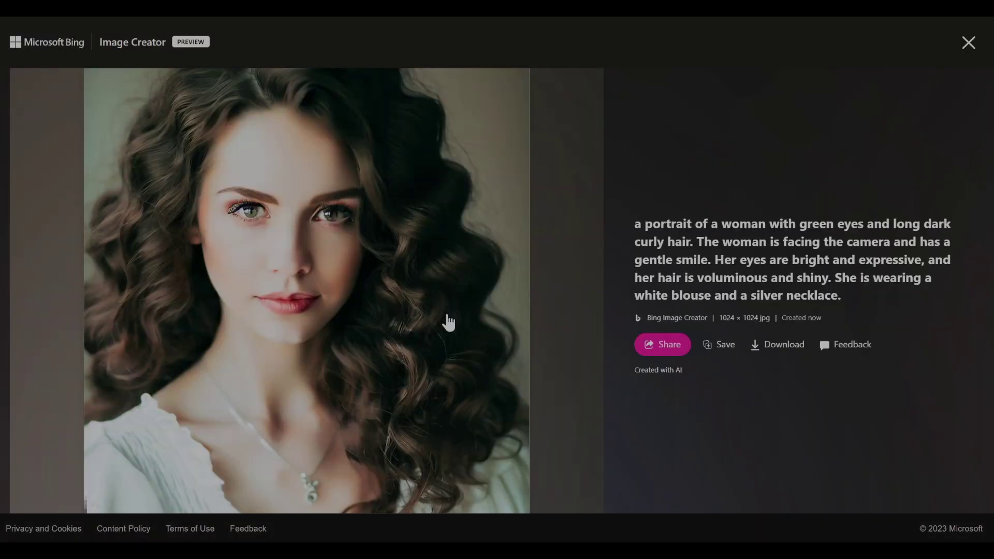